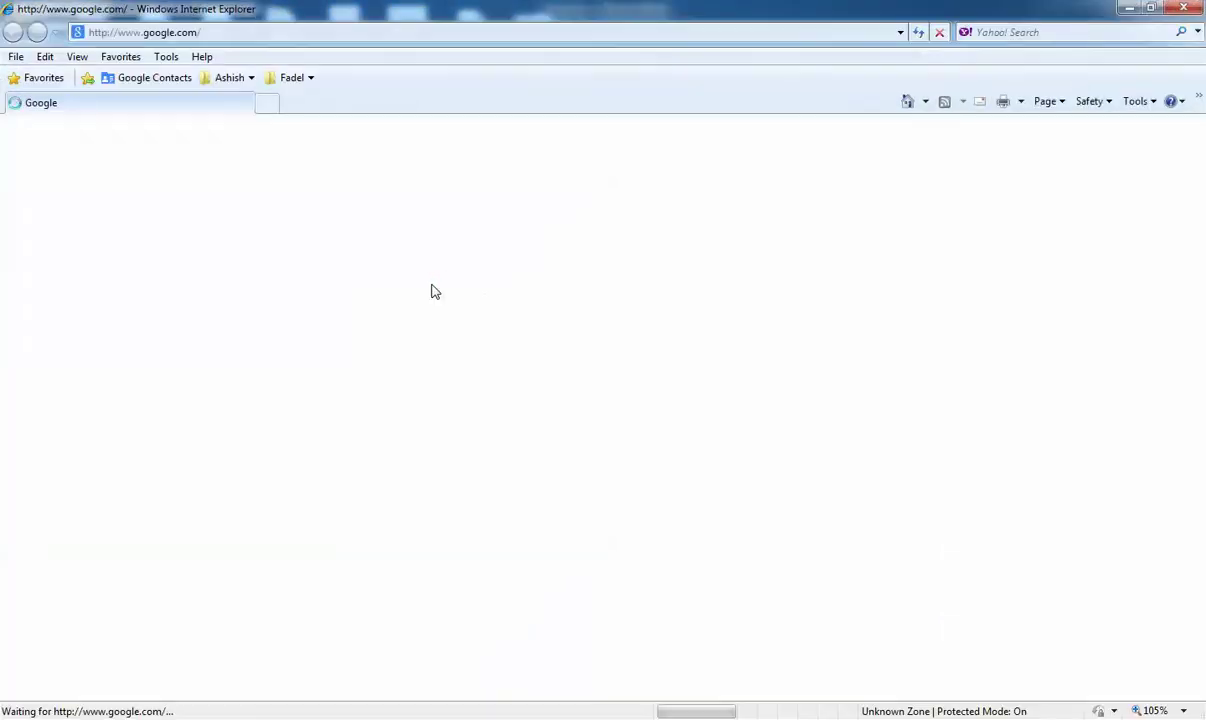
Step: Load the saved VIS address with its port changed from 8010 to 8020
left_click(430, 33)
type("as")
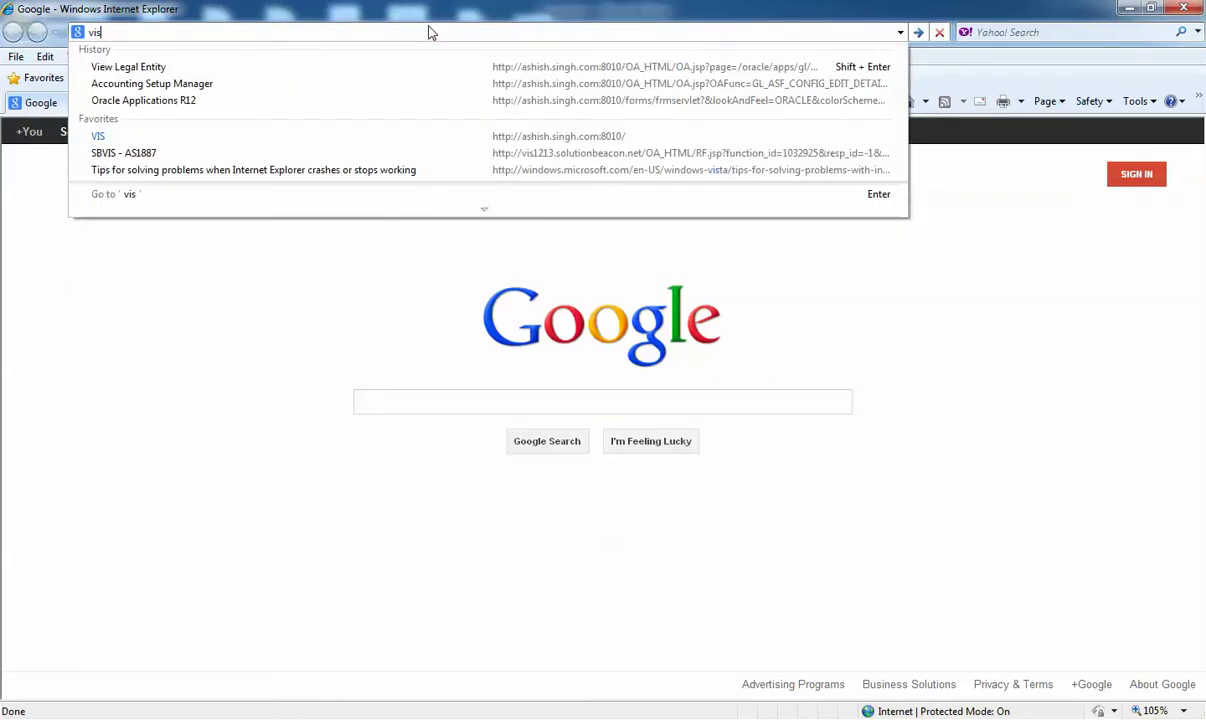
key("Down")
key("Down")
key("Down")
key("Down")
key("Left")
key("Left")
key("BackSpace")
type("2")
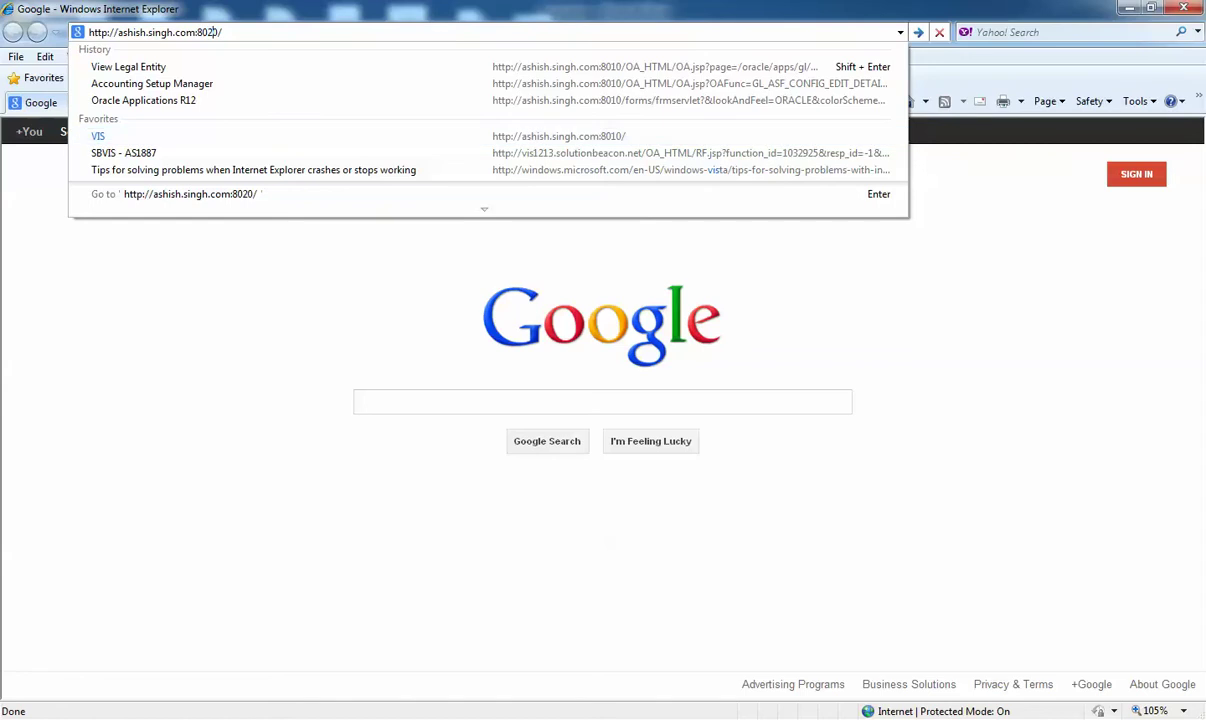
key("Return")
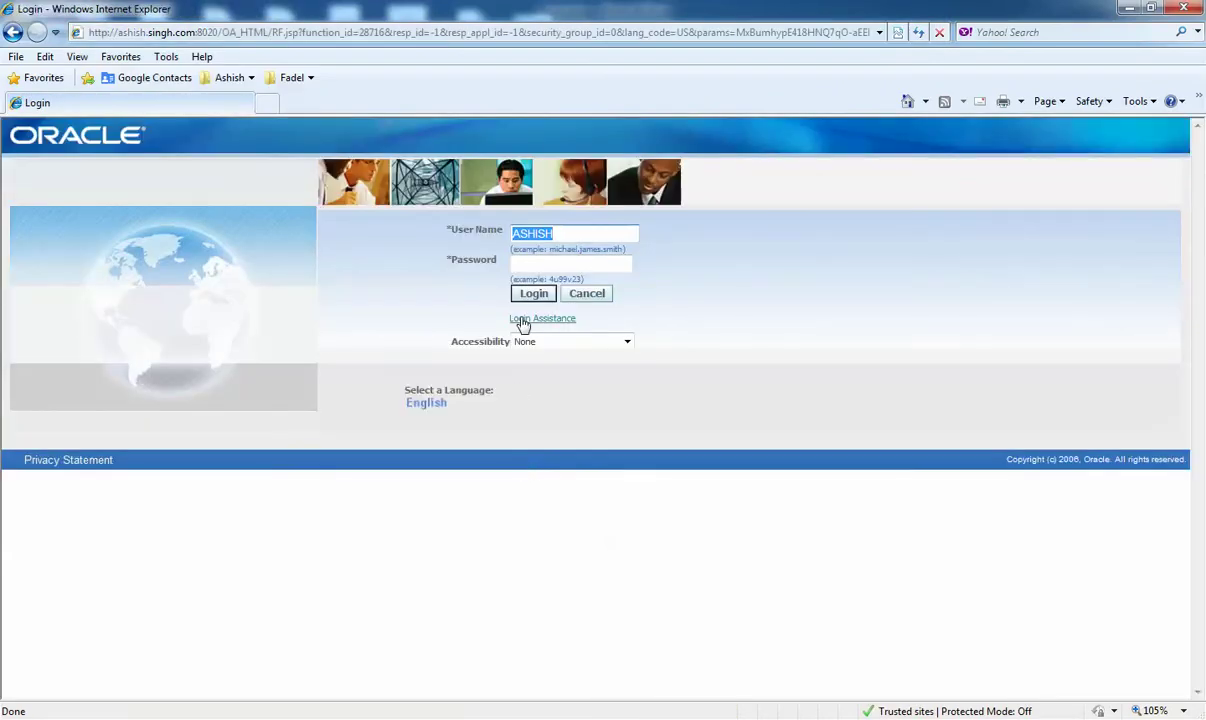
Step: Enter the account password and log in to Oracle E-Business Suite
key("Tab")
type("•••••••")
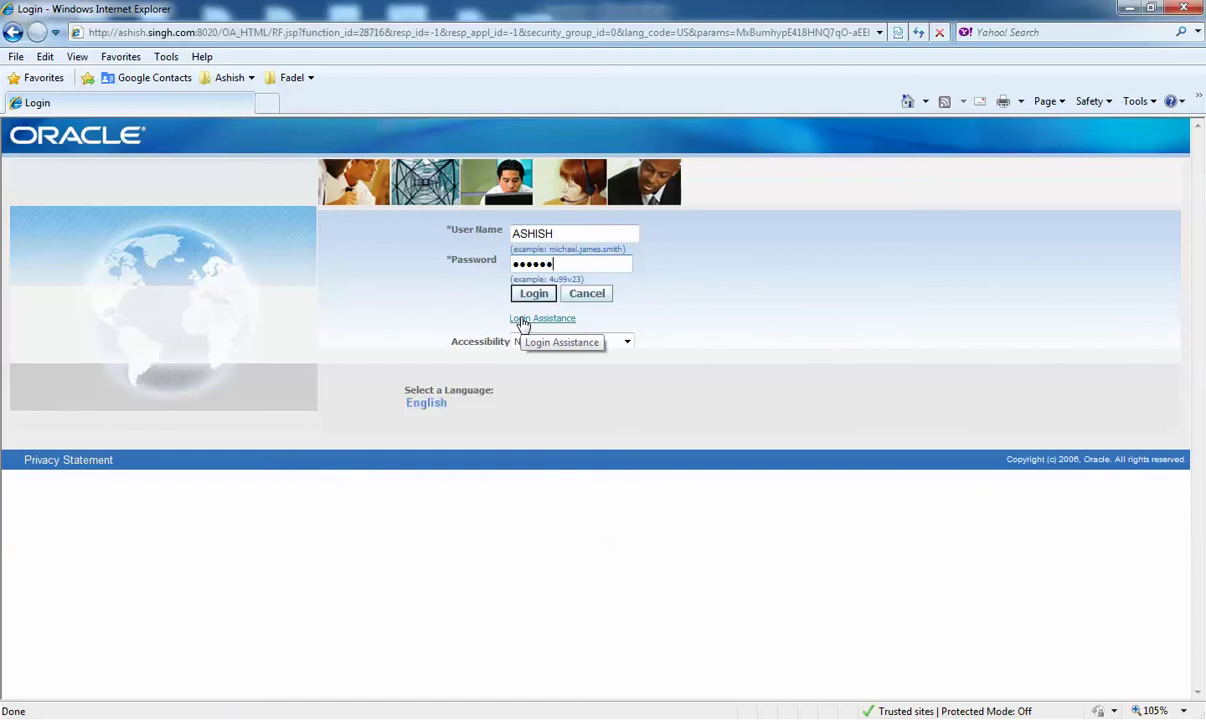
key("Return")
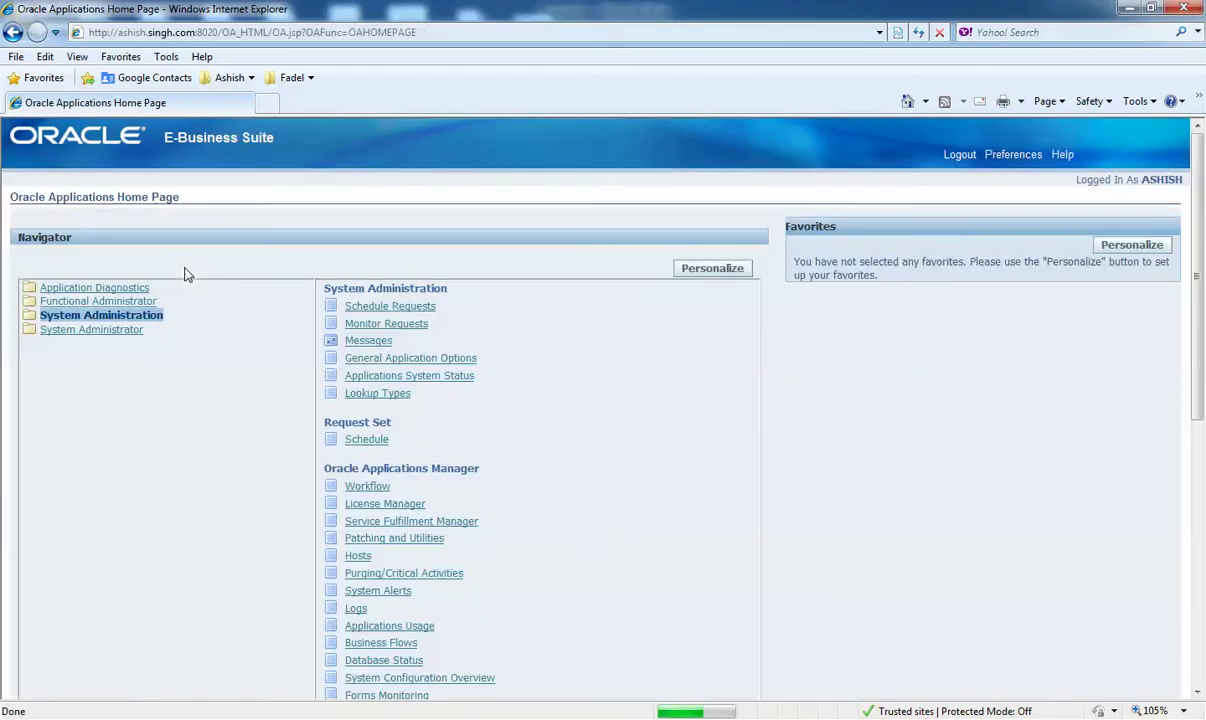
Step: Go to System Administration, then Patching and Utilities, to open the Simple Applied Patches page
left_click(146, 316)
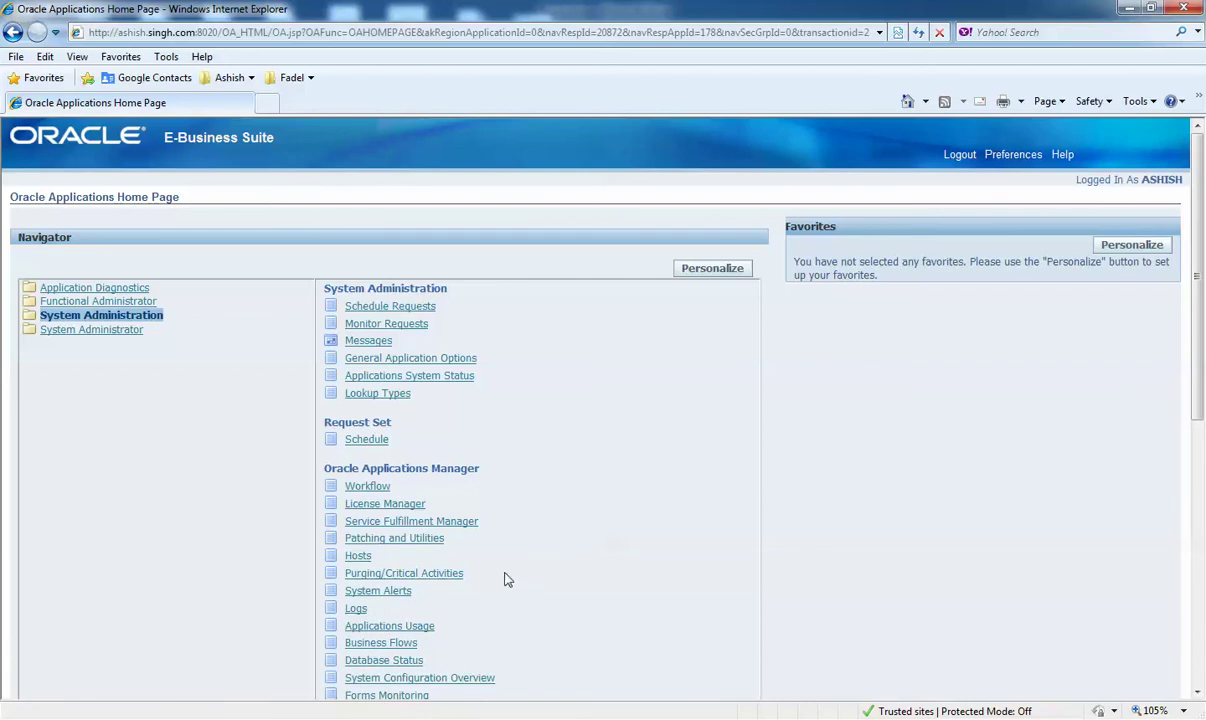
left_click(426, 541)
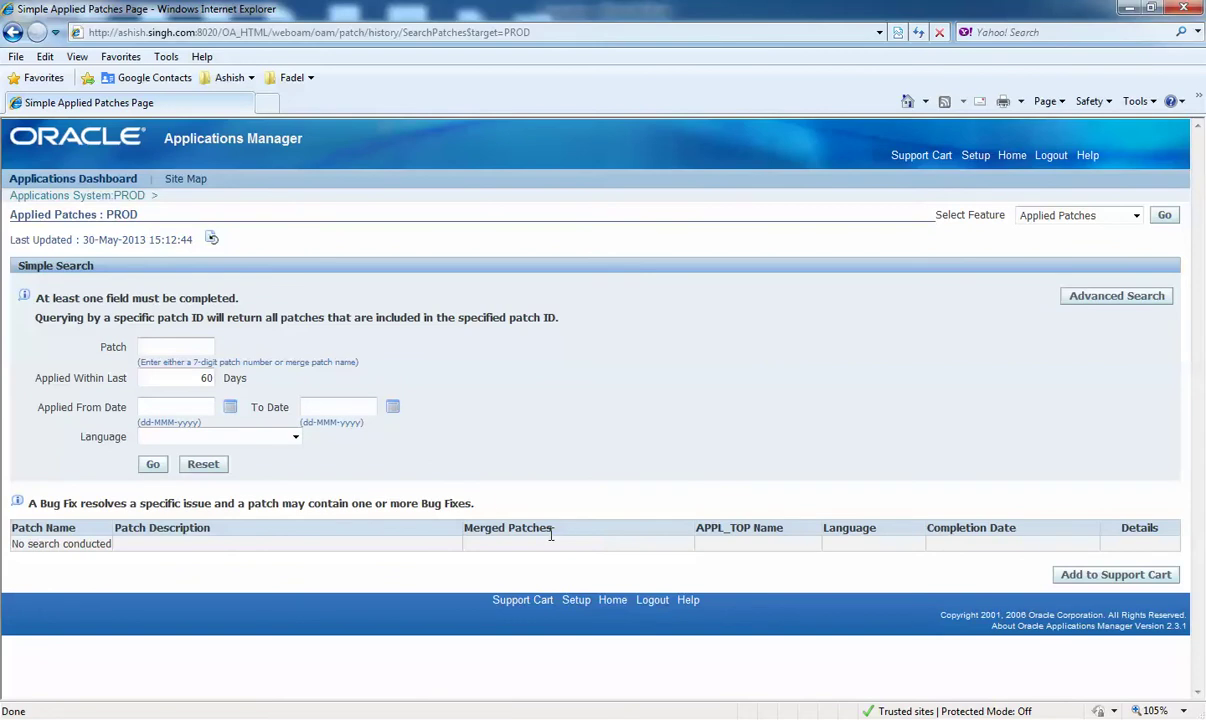
Step: Search patches applied within the last 60 days, listing 8768005.B, then log out
double_click(205, 378)
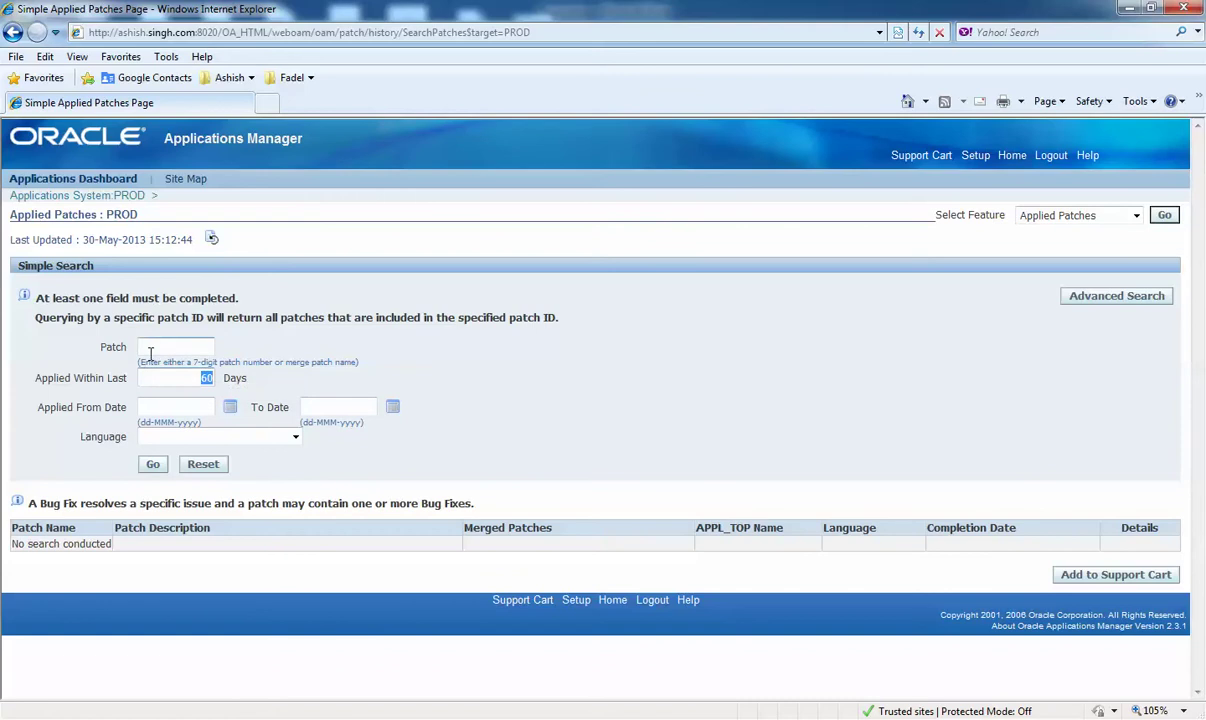
left_click(180, 408)
left_click(182, 440)
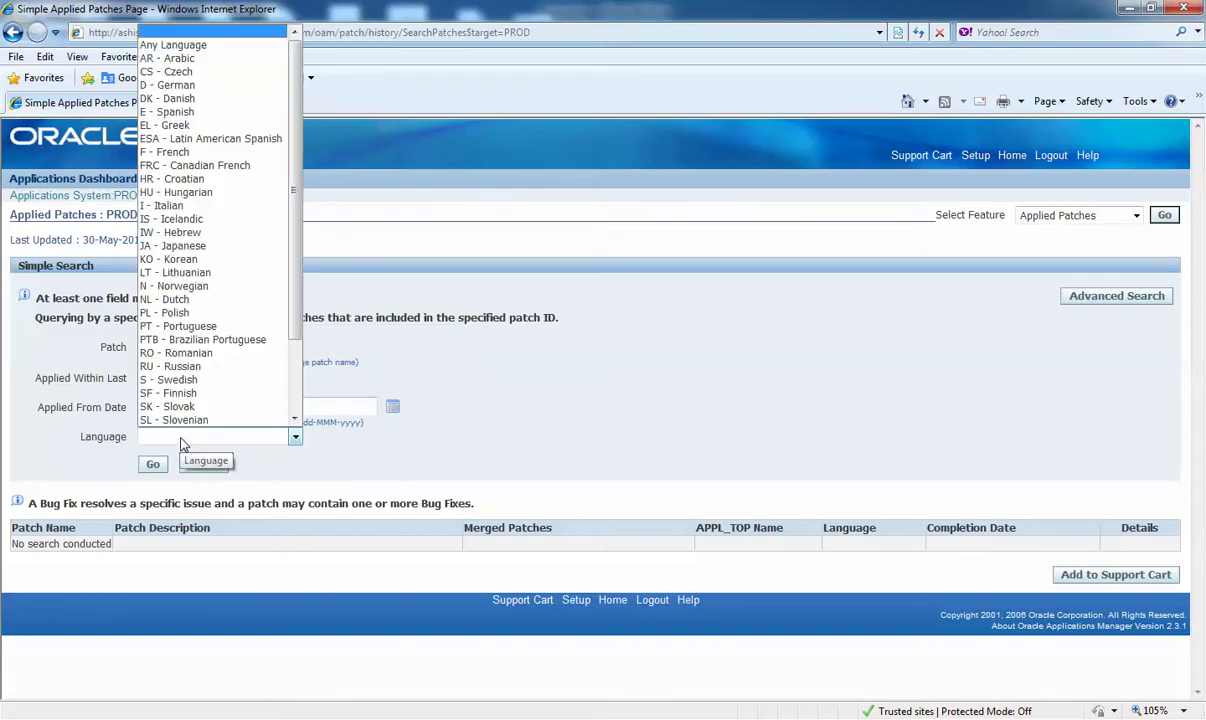
left_click(183, 442)
left_click(90, 435)
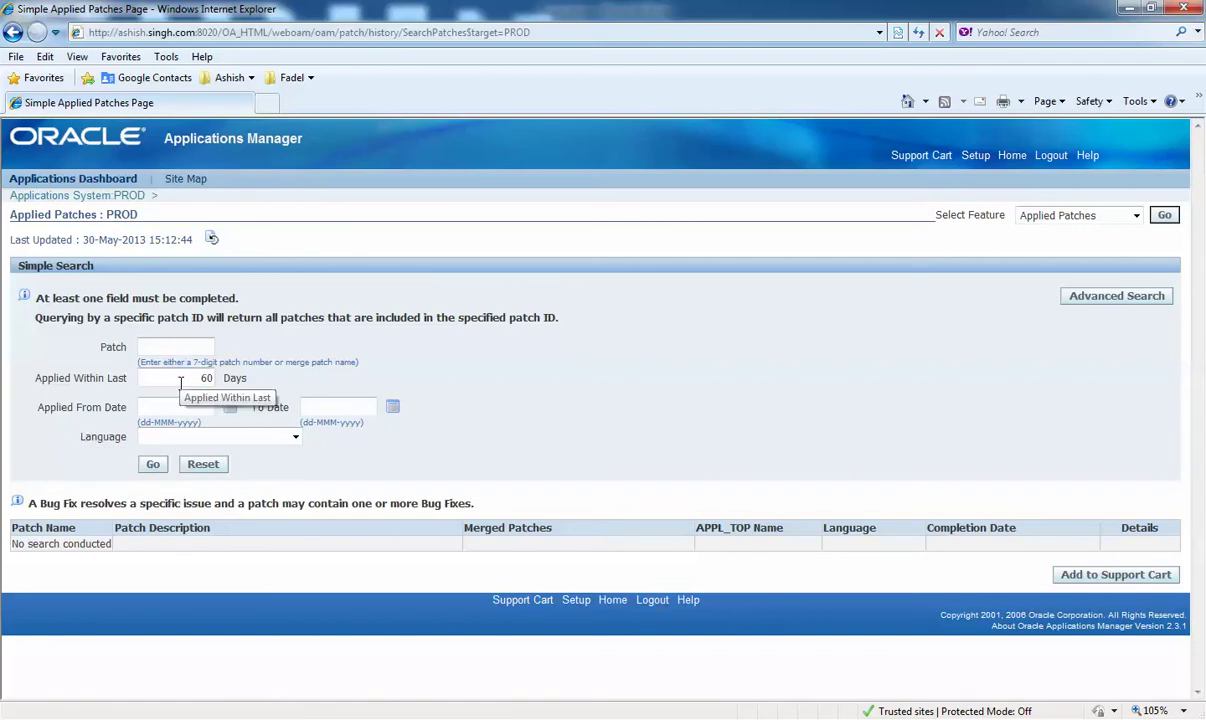
left_click(153, 466)
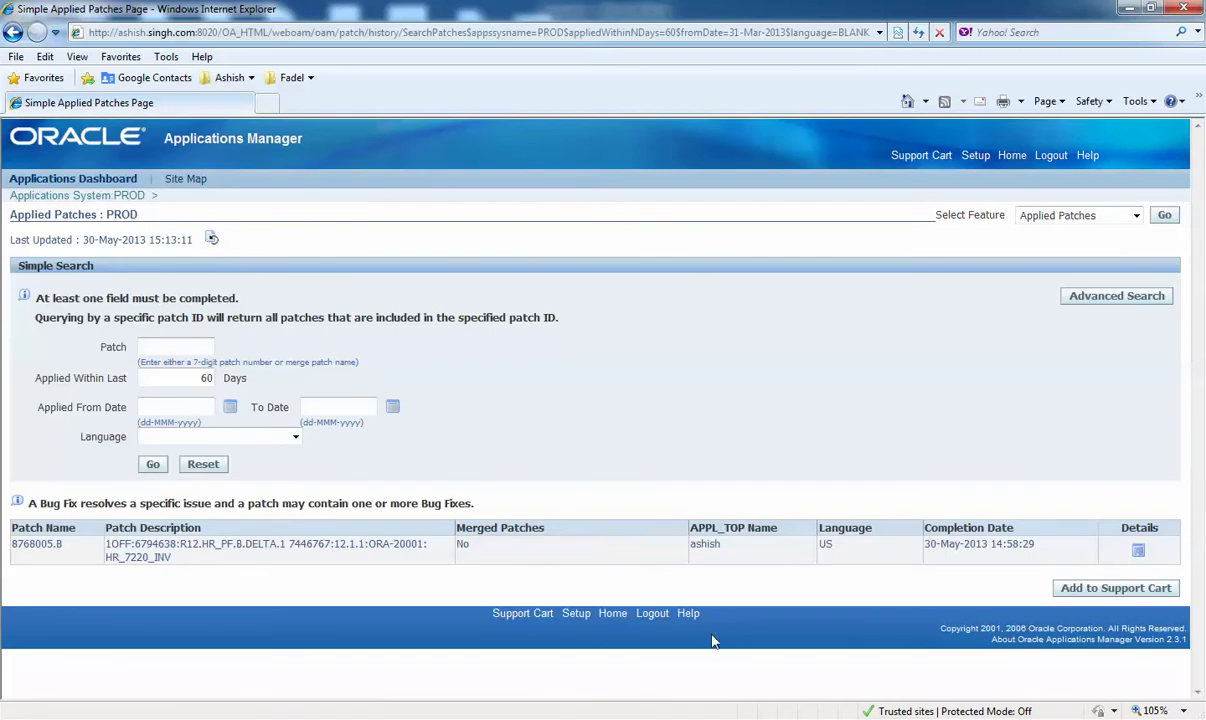
left_click(1049, 156)
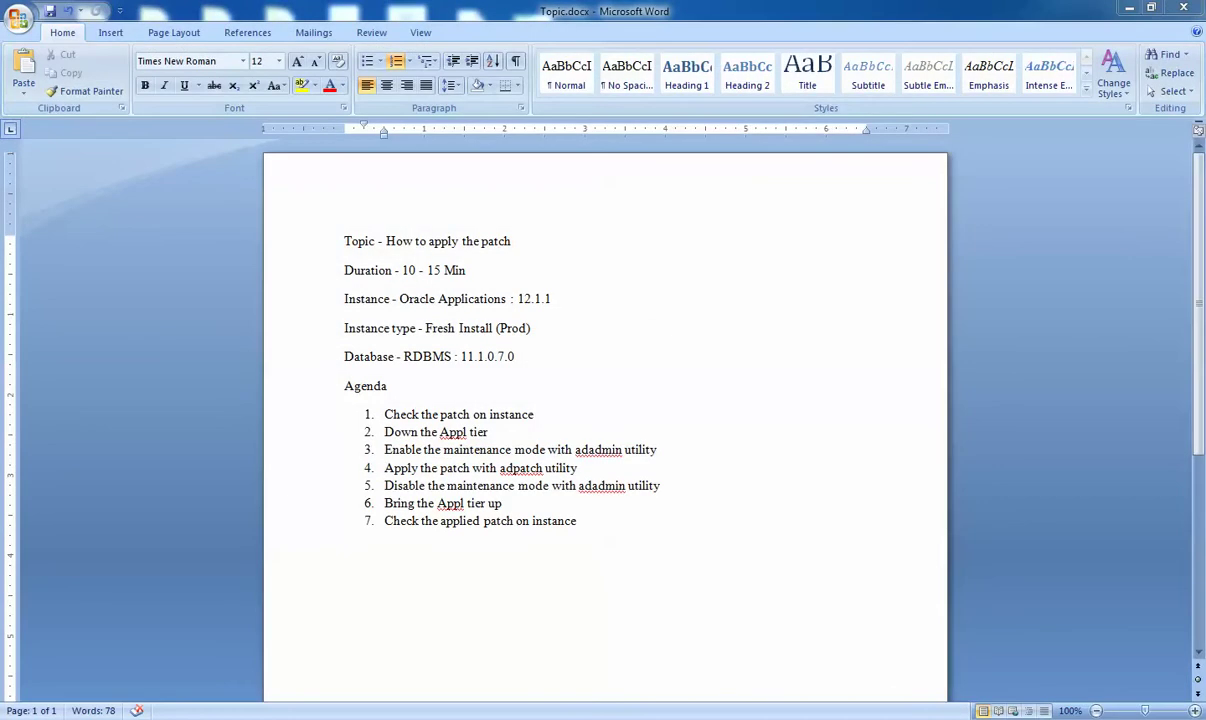
Step: Bring the PuTTY session in front of Topic.docx and reposition it over the document
key("alt+Tab")
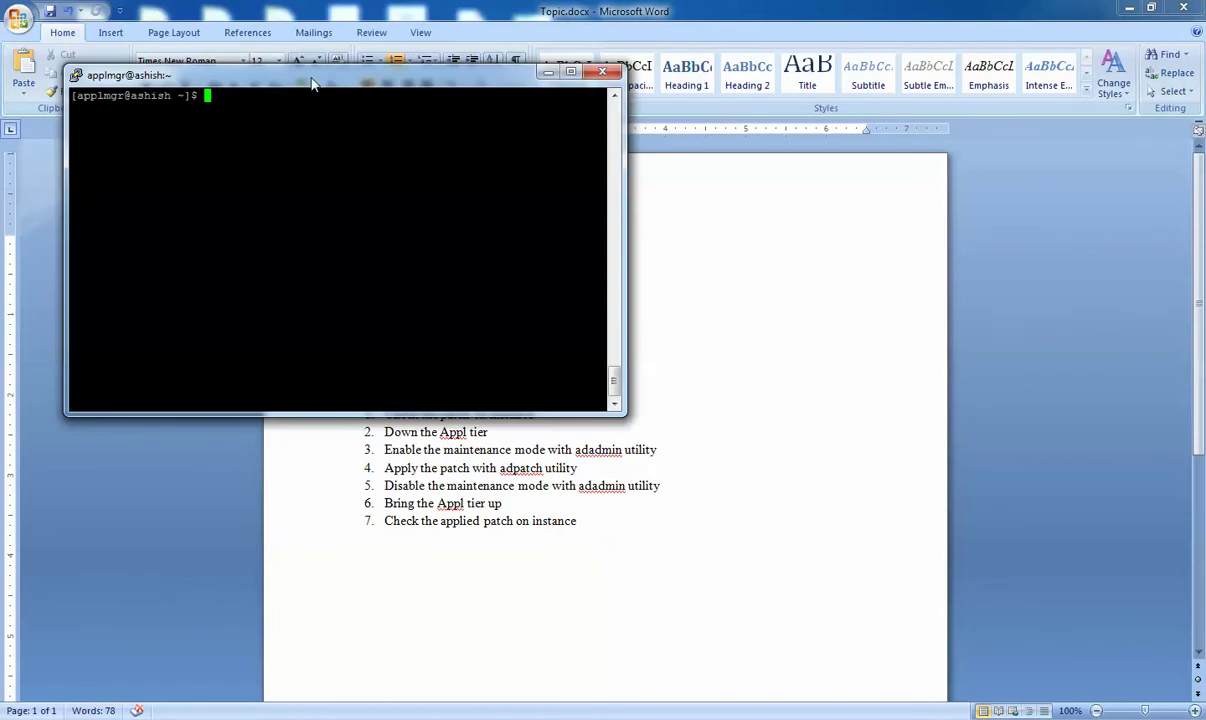
left_click_drag(312, 81, 401, 191)
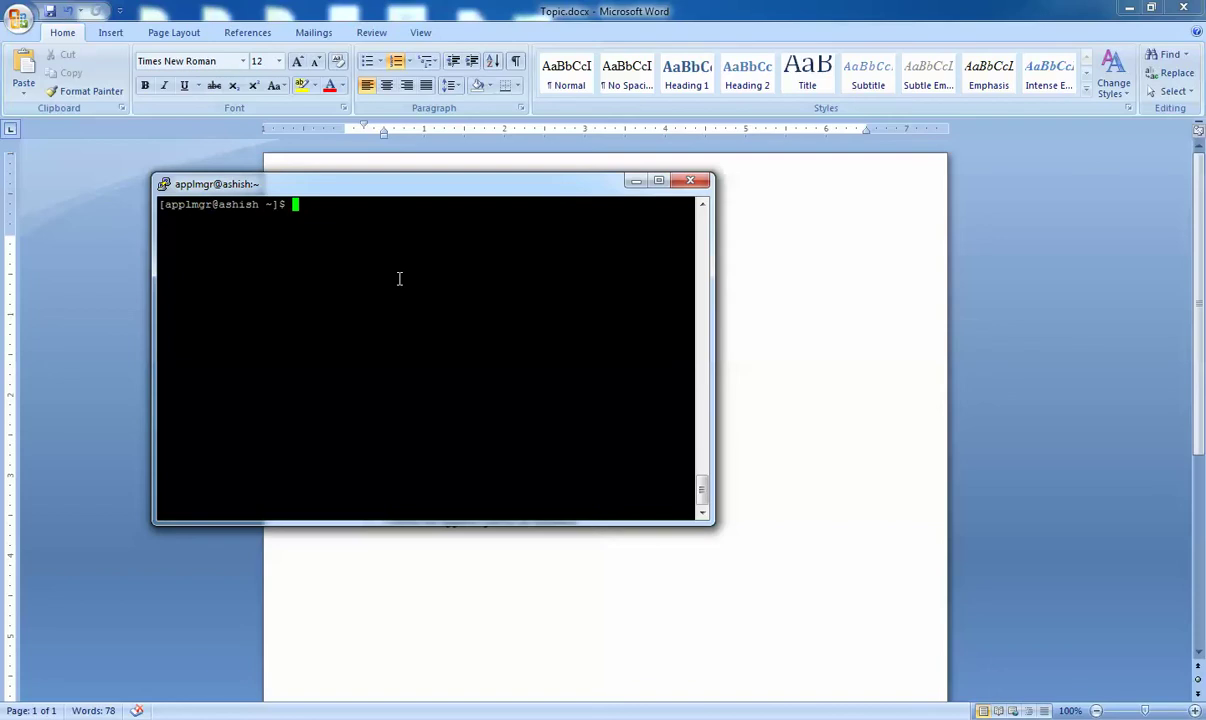
Step: Source the prod environment with '. ./.bash_profile prod'
type(". ./.")
type("bash")
type("_")
type("p")
key("Tab")
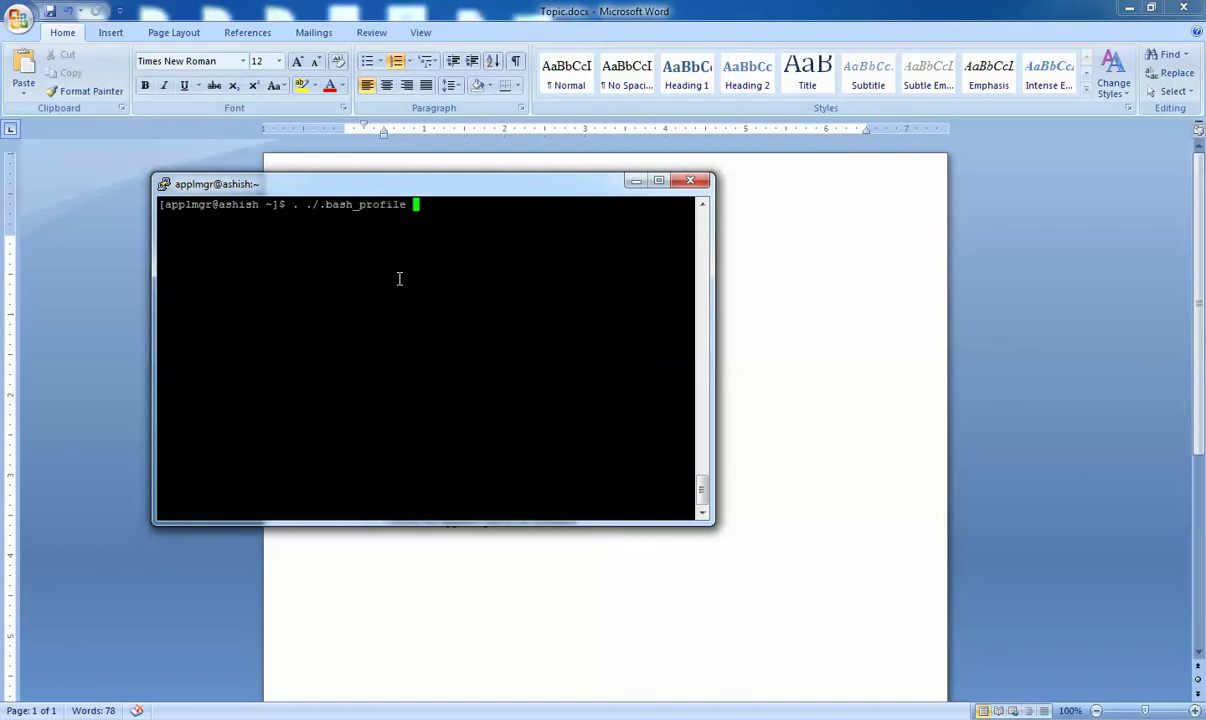
type("prod")
key("Return")
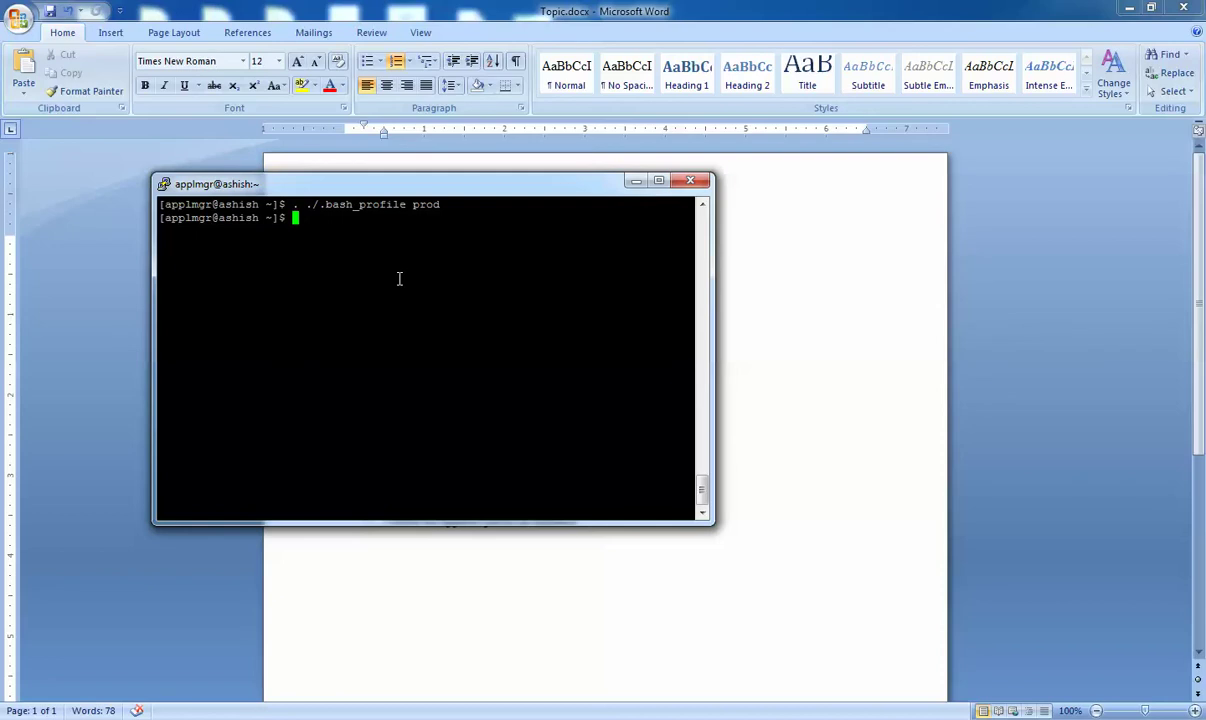
Step: Launch the adadmin utility, correcting a mistyped command first
type("adadmin")
key("Return")
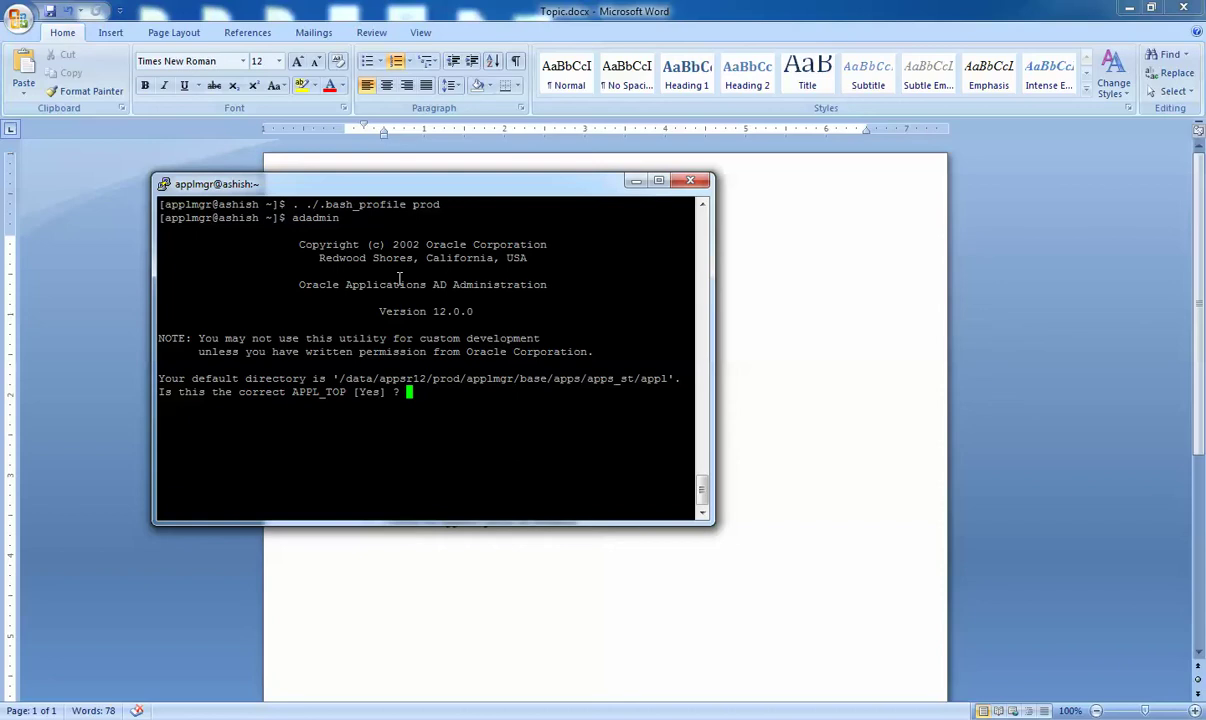
Step: Accept default APPL_TOP, adadmin.log and no notifications, confirm PROD, and submit SYSTEM and APPS passwords
key("Return")
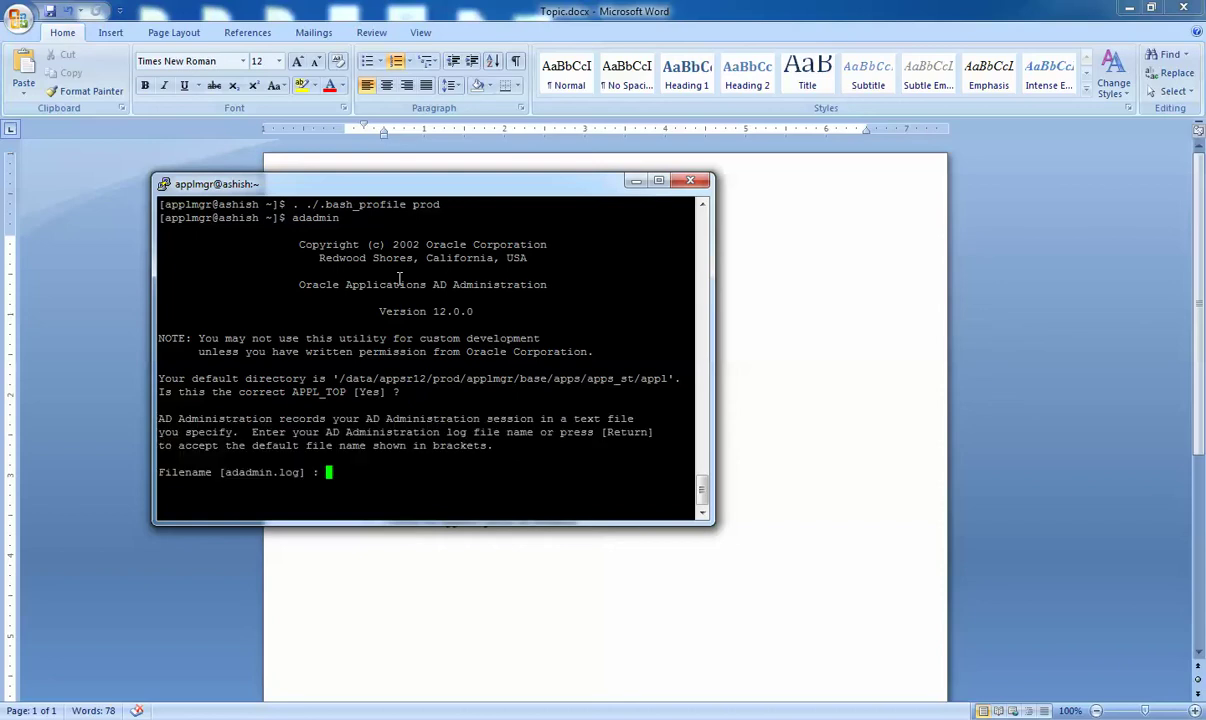
key("Return")
key("Return")
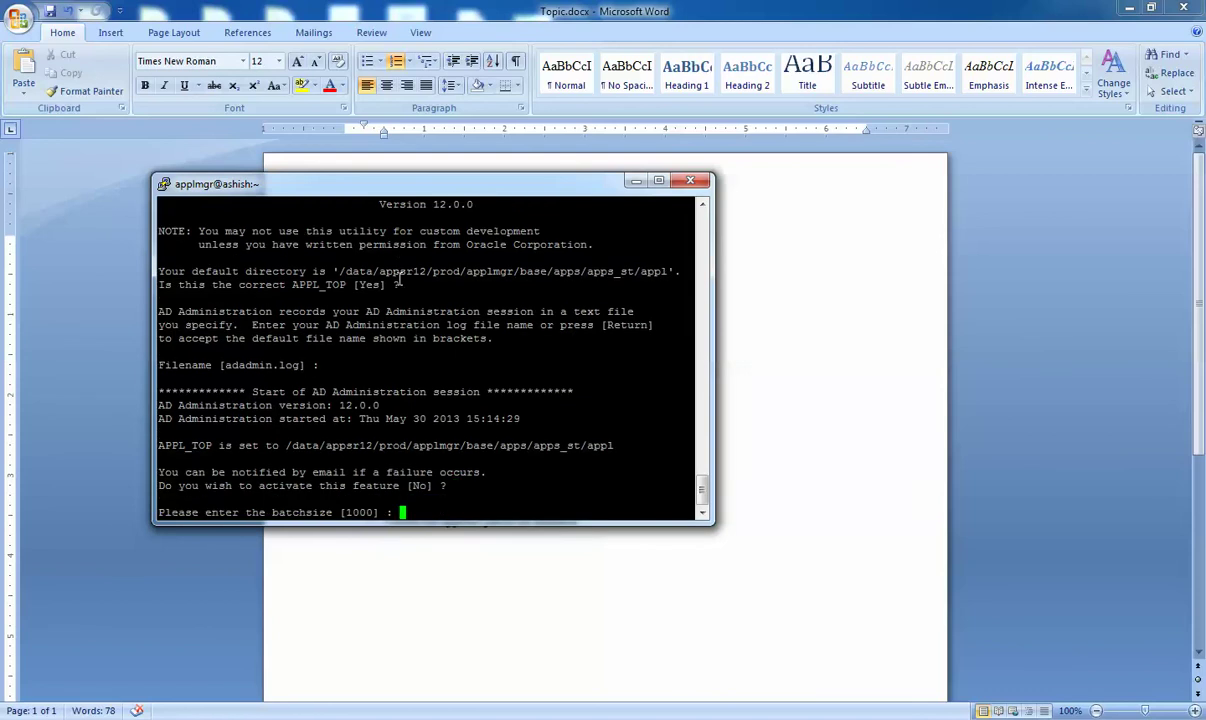
key("Return")
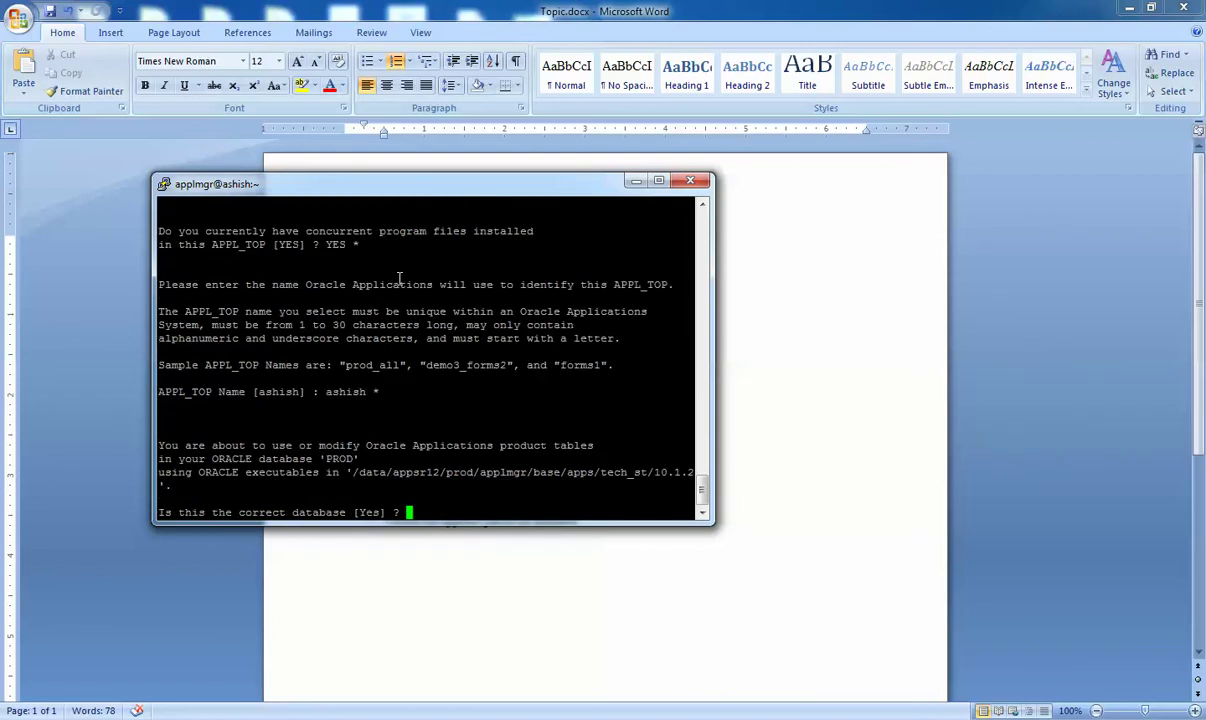
key("Return")
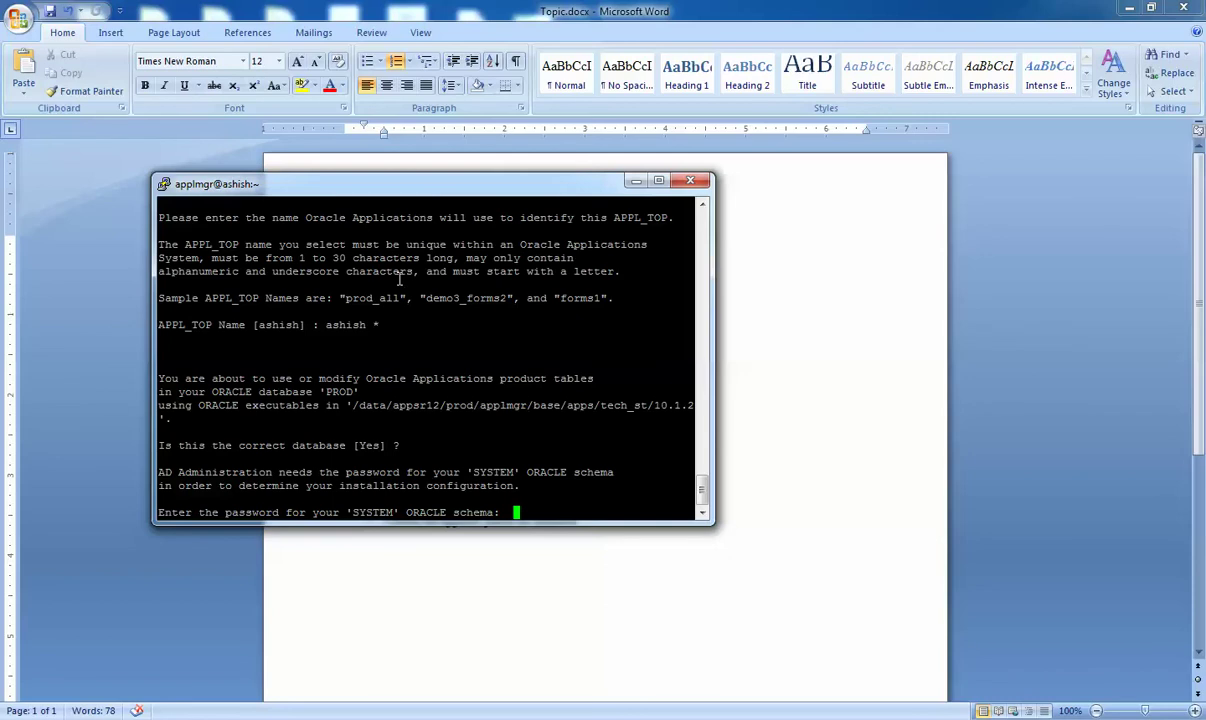
key("Return")
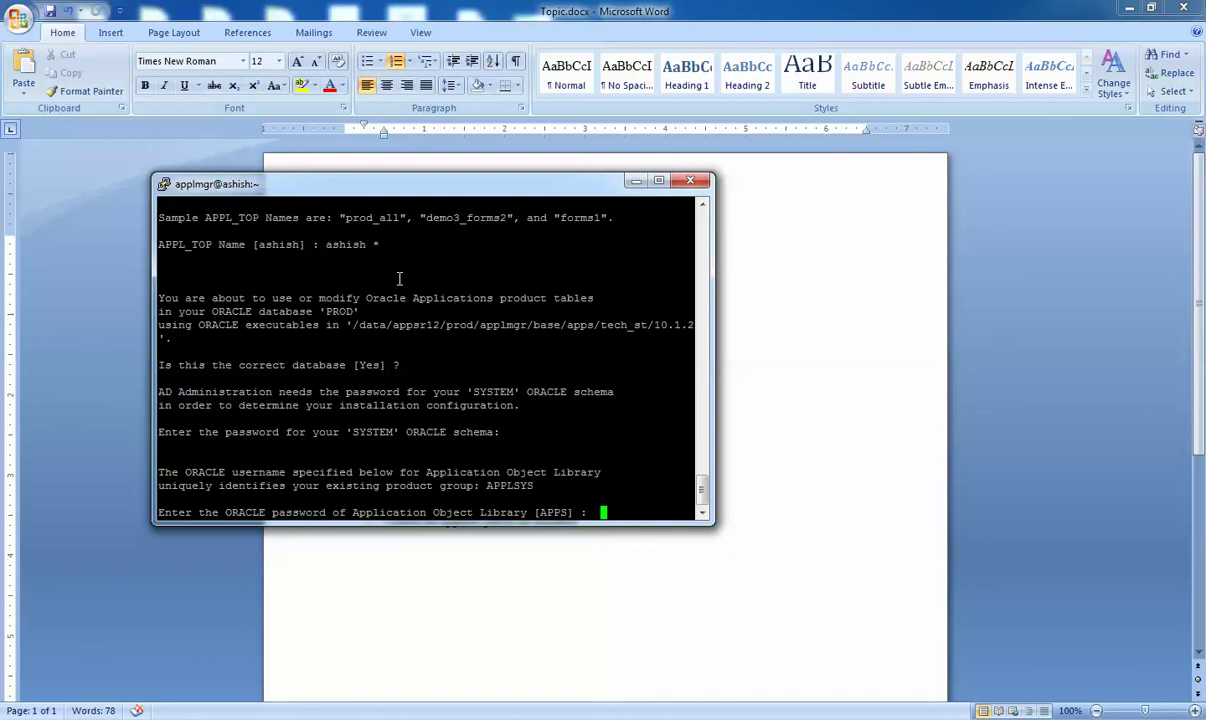
key("Return")
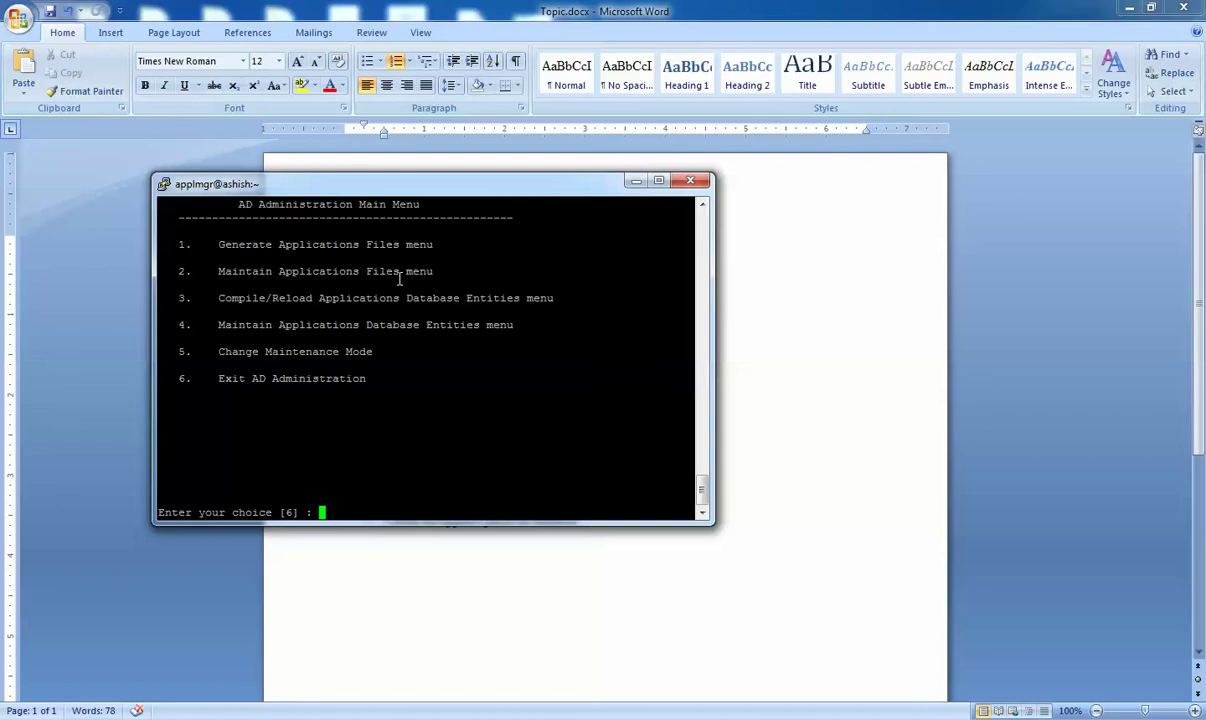
Step: Enable Maintenance Mode via menu options 5 and 1, then exit adadmin and clear the screen
type("5")
key("Return")
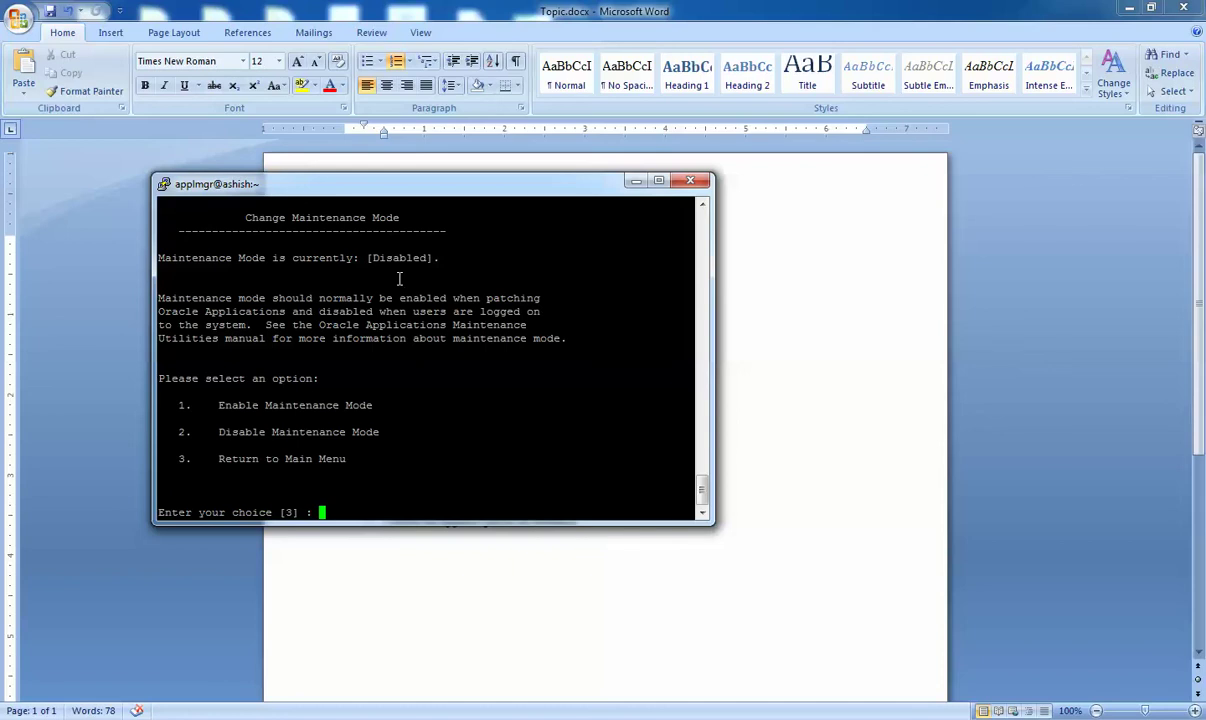
type("1")
key("Return")
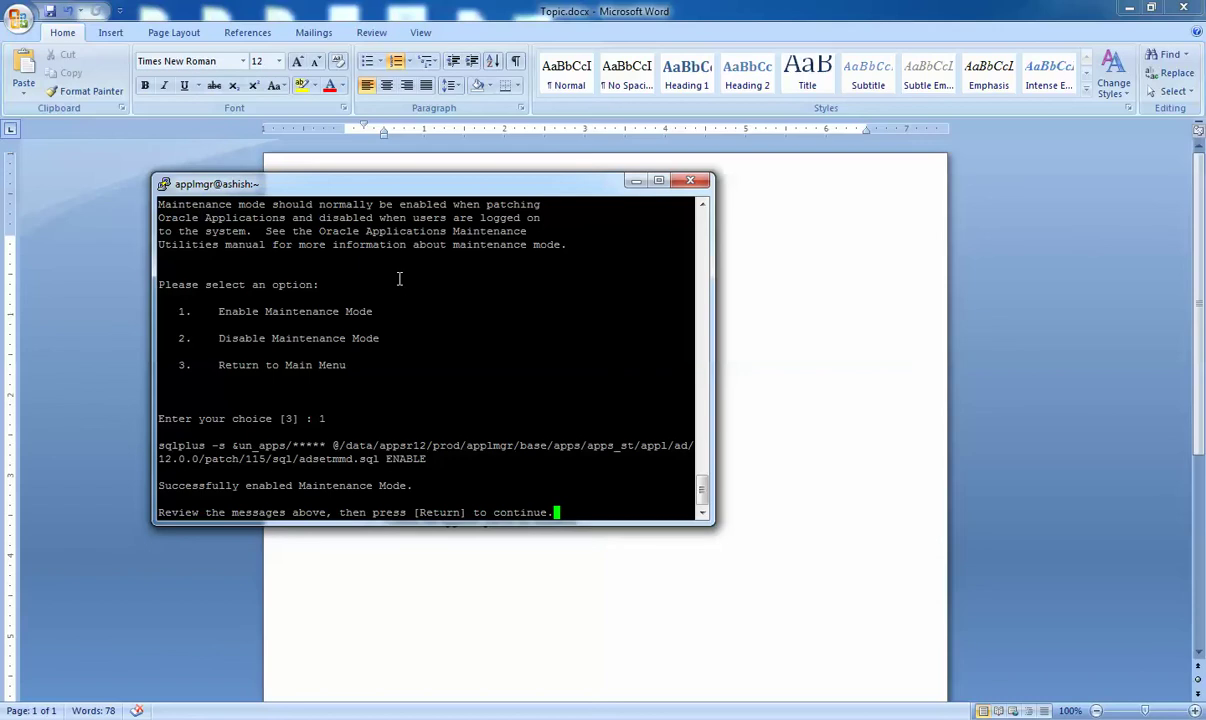
key("Return")
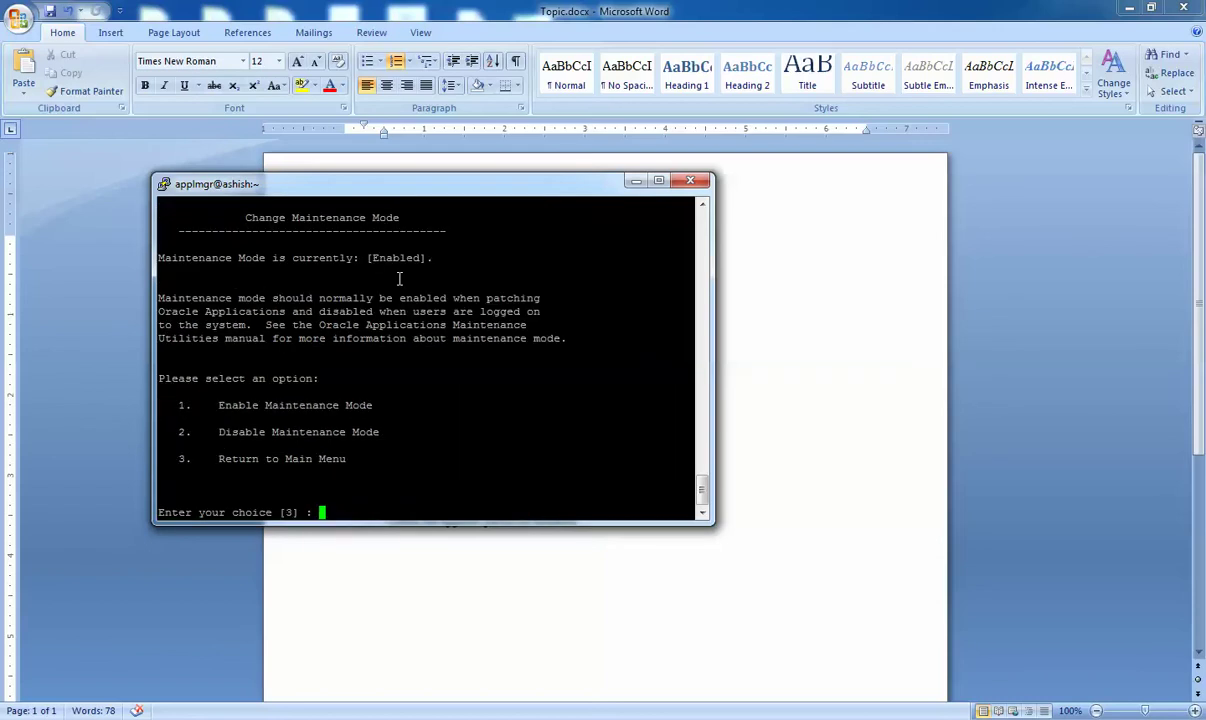
key("Return")
key("Return")
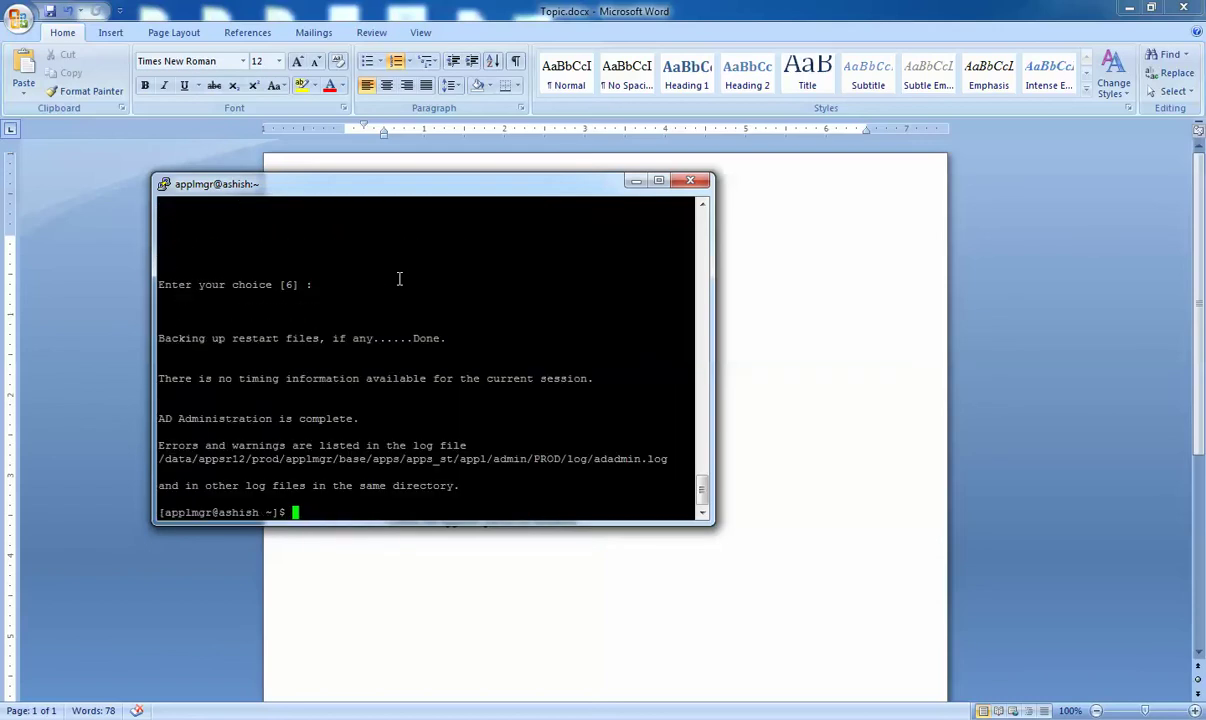
type("clear")
key("Return")
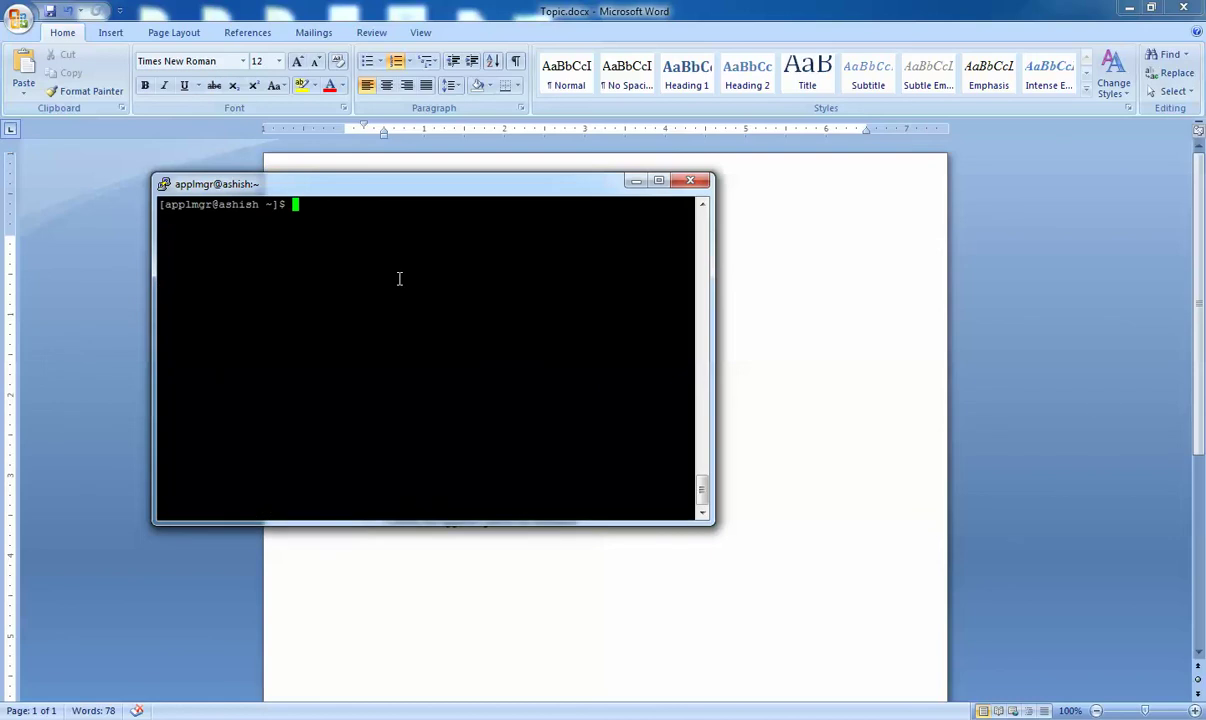
key("alt+Tab")
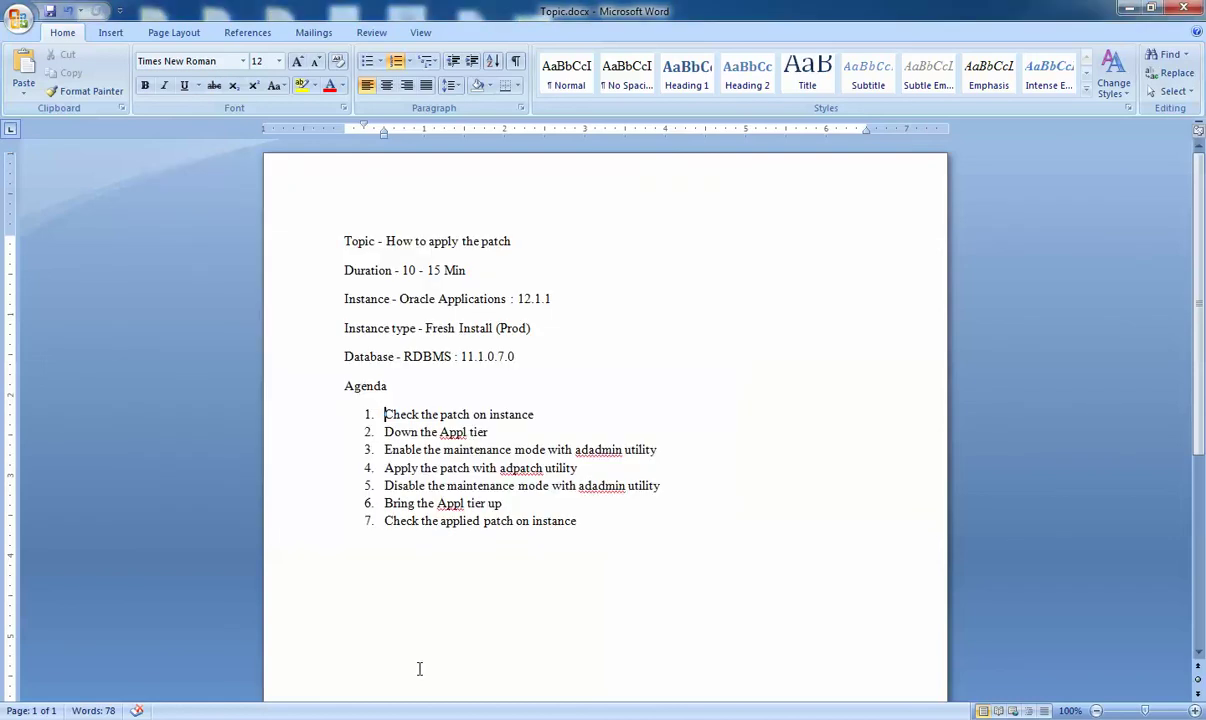
key("shift+Down")
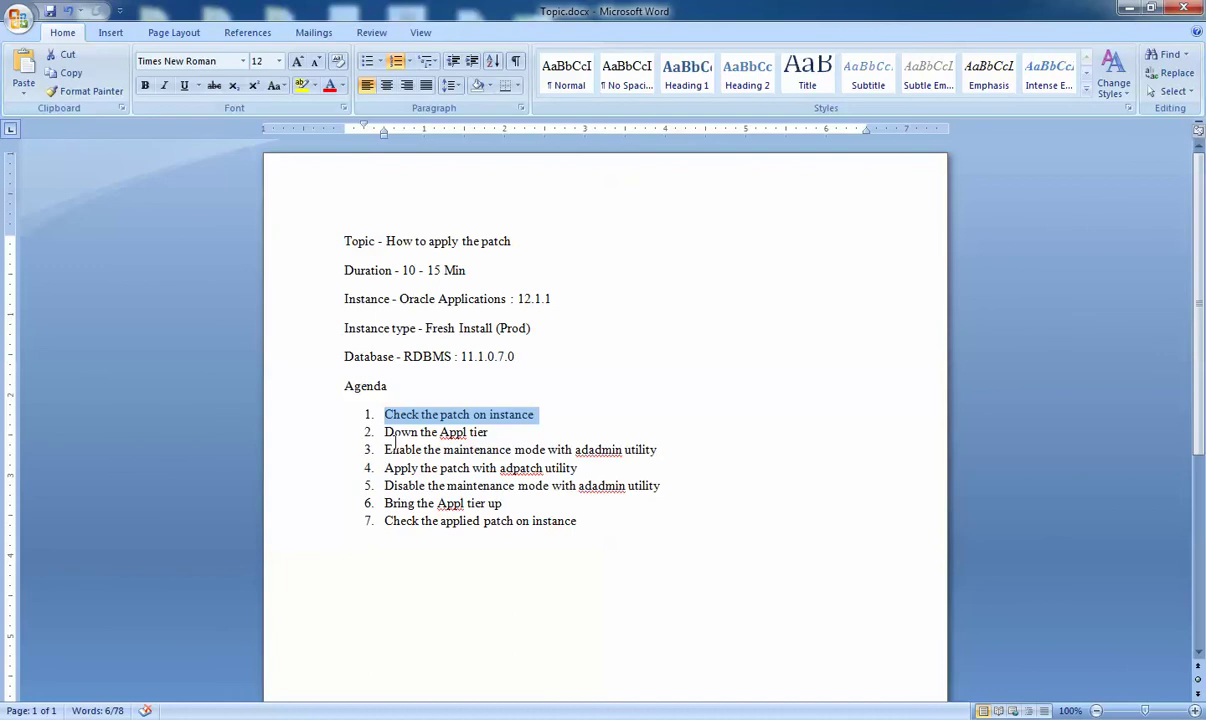
key("Left")
key("Down")
key("shift+Down")
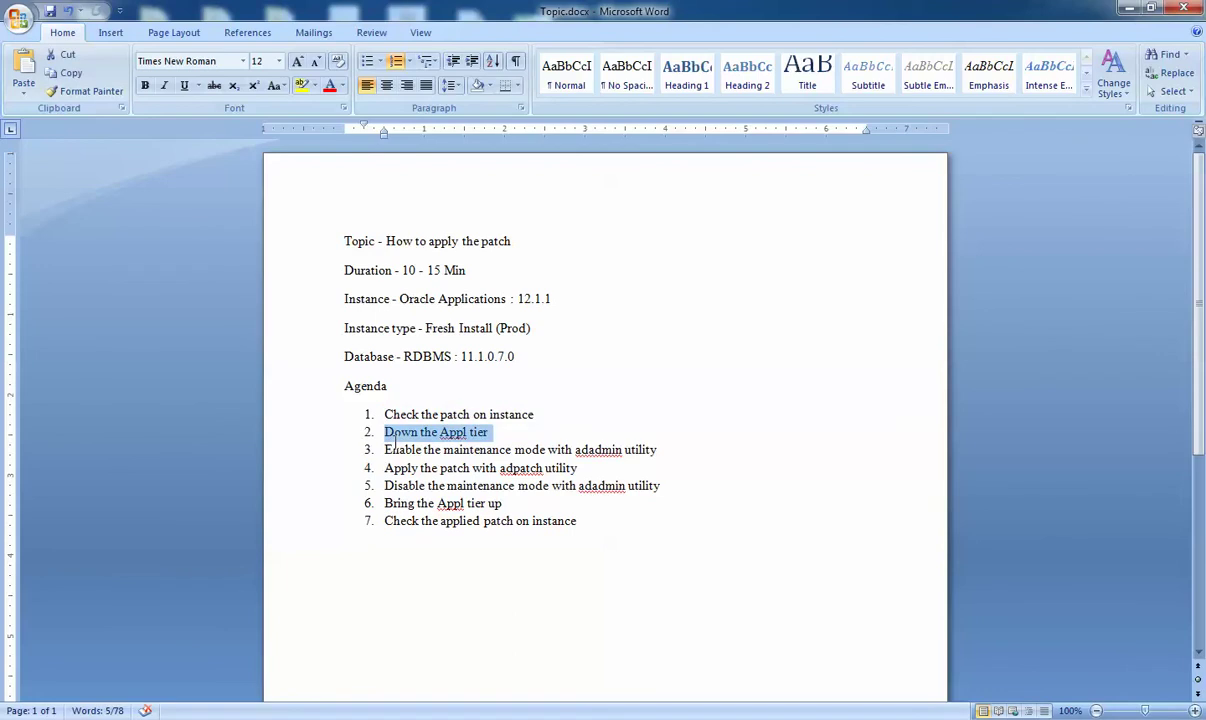
key("Left")
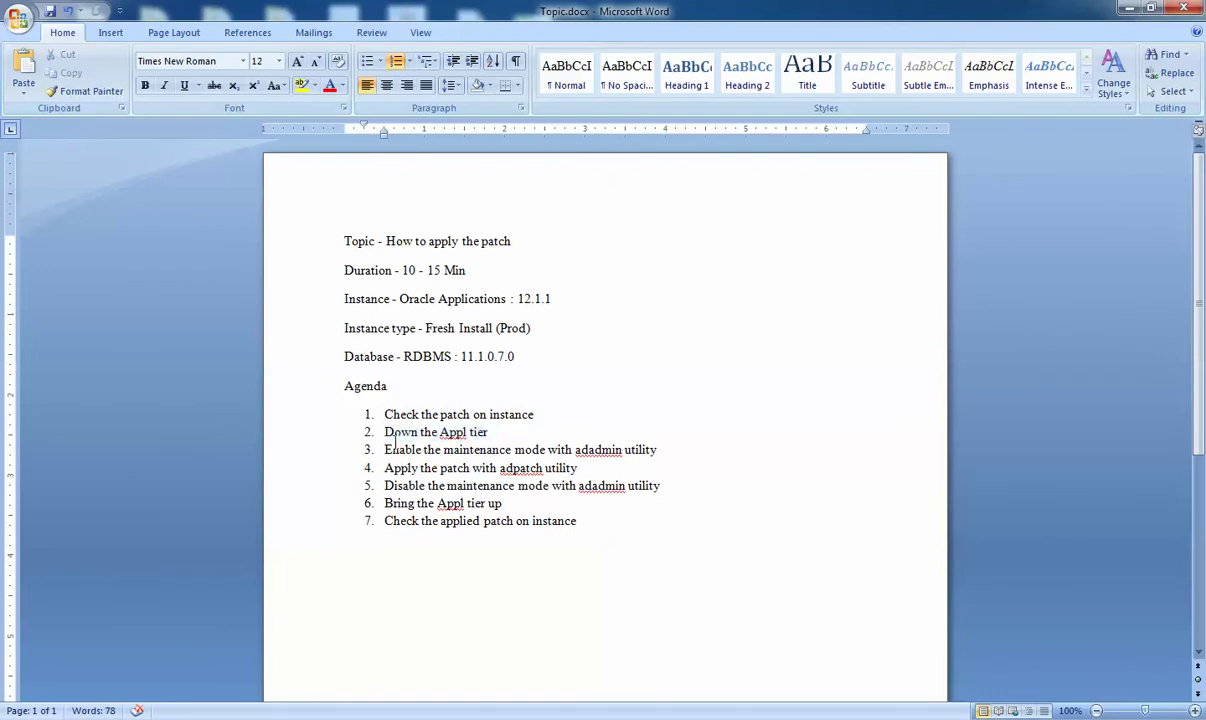
key("alt+Tab")
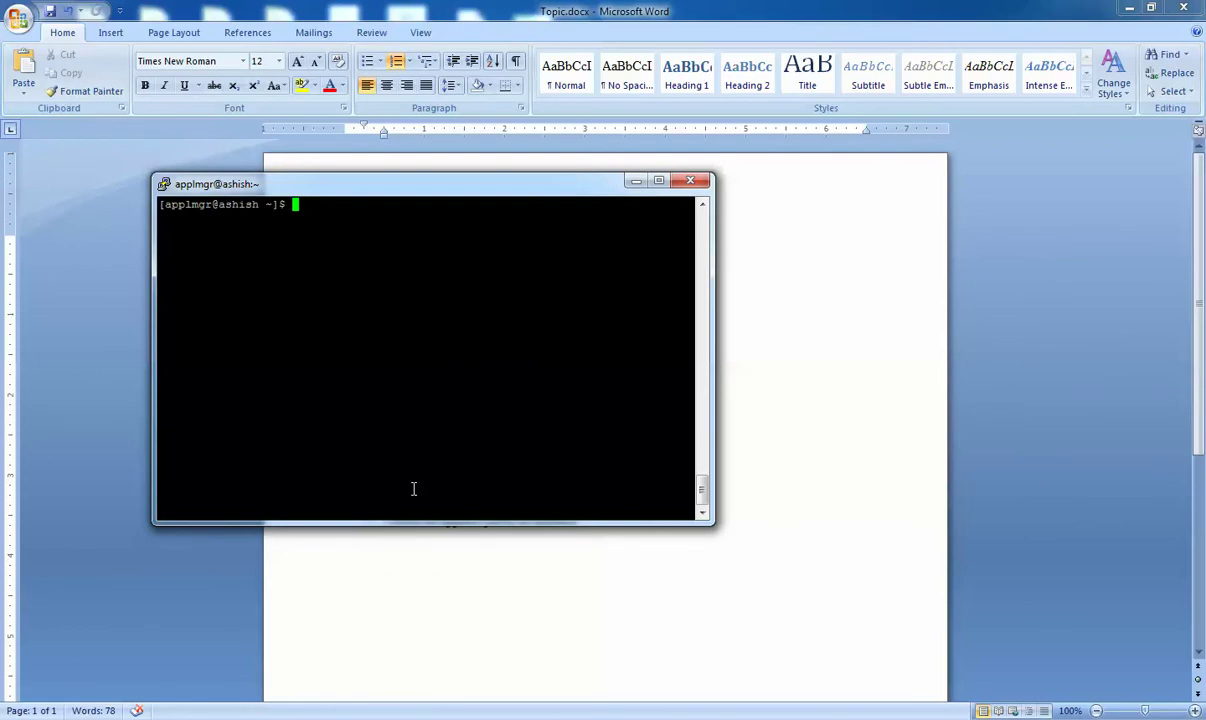
Step: Run 'sh shutdown.sh prod' from the home directory, then re-source '. ./.bash_profile'
type("cd")
key("Return")
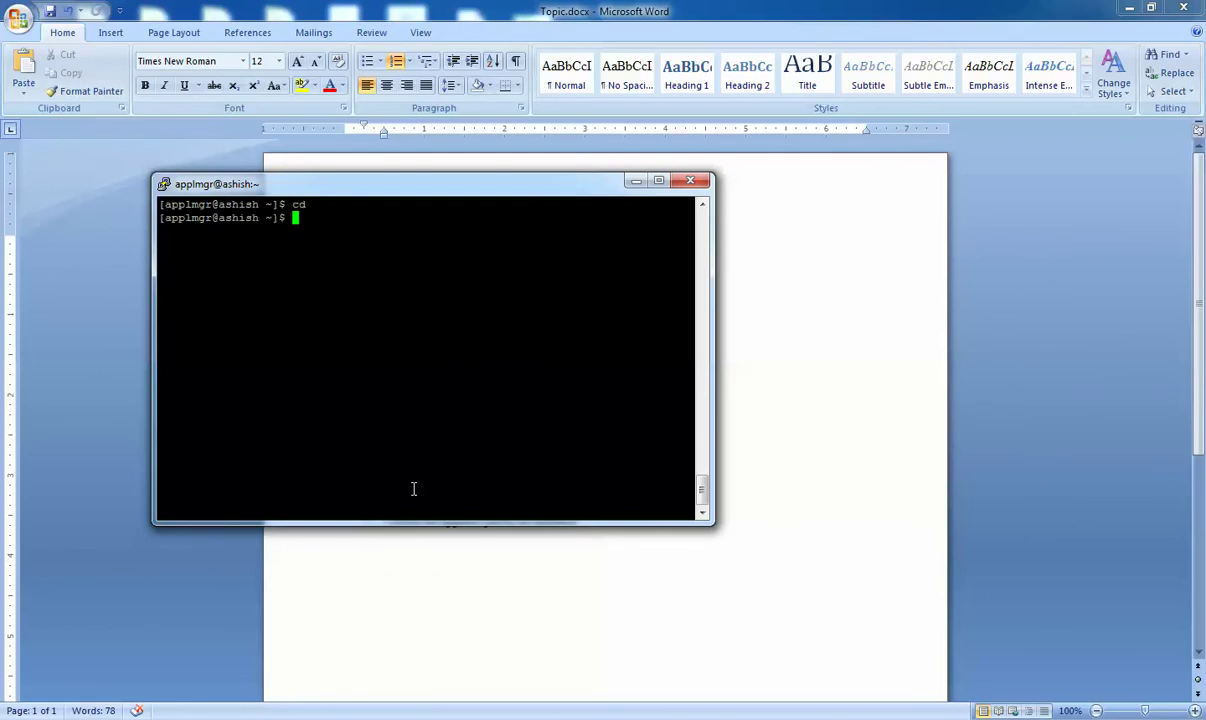
type("sh shutdown.sh prod")
key("Return")
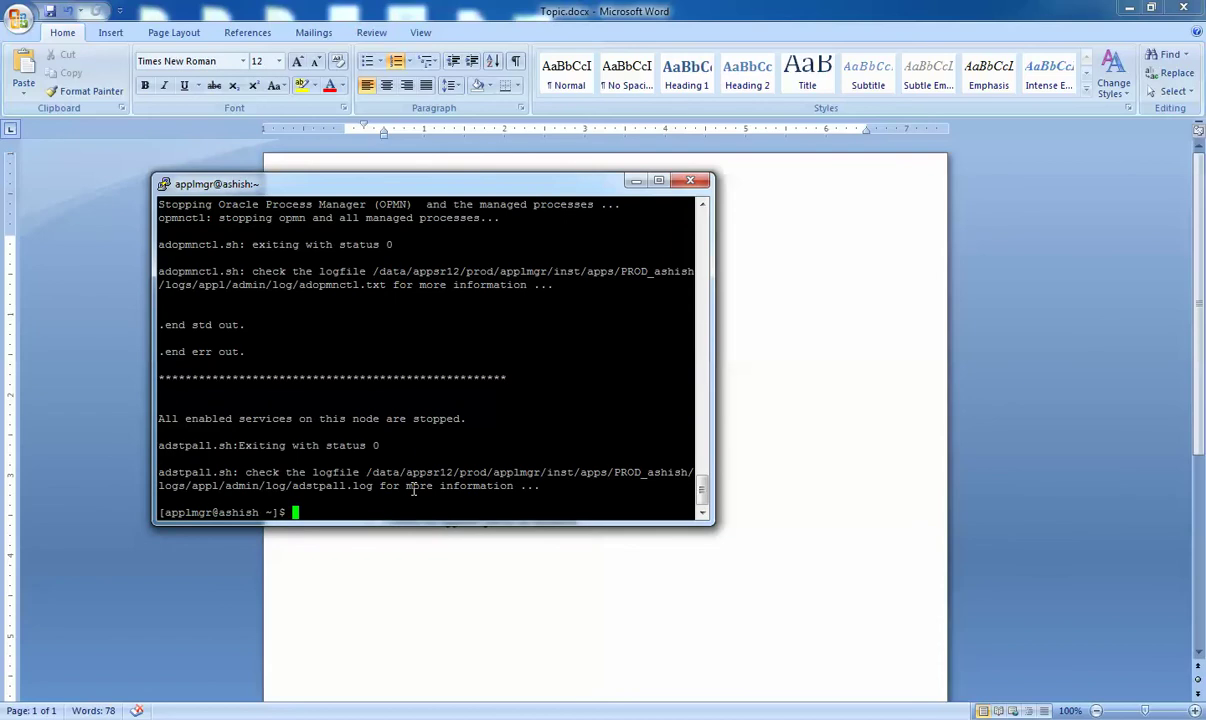
type(". ./.bash_profile")
key("Return")
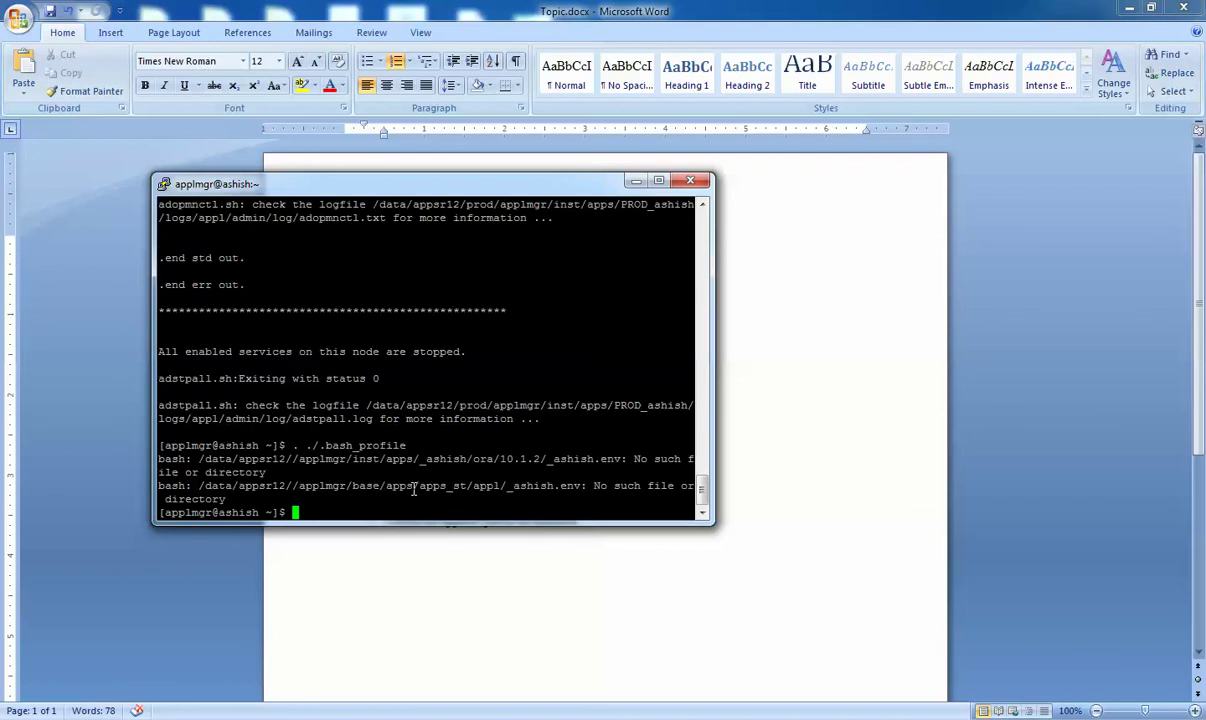
Step: Source the profile for prod and launch adadmin again
key("Up")
type("prod")
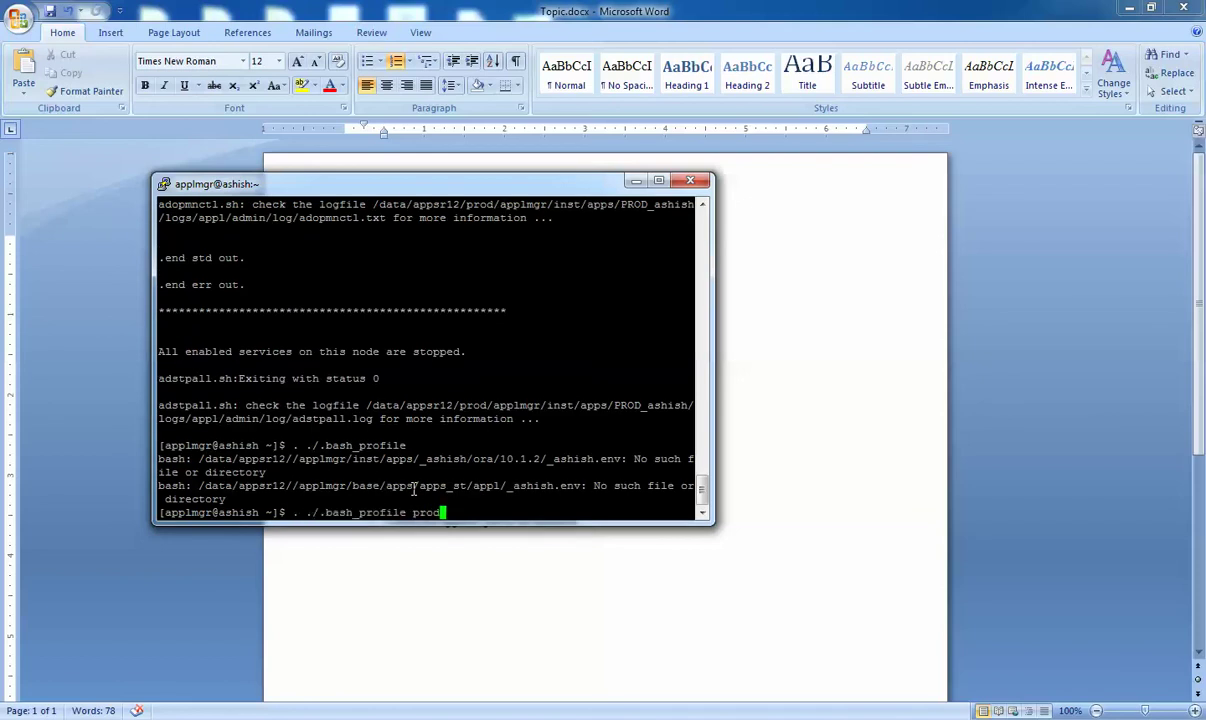
key("Return")
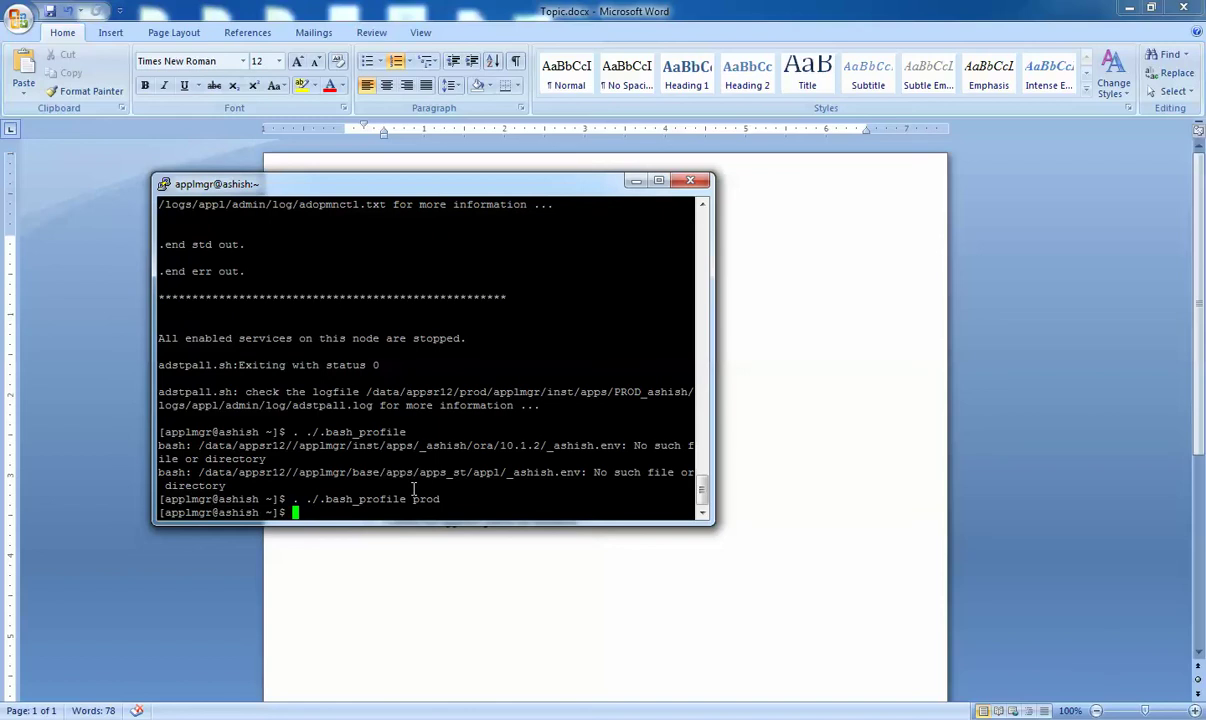
type("adadmin")
key("Return")
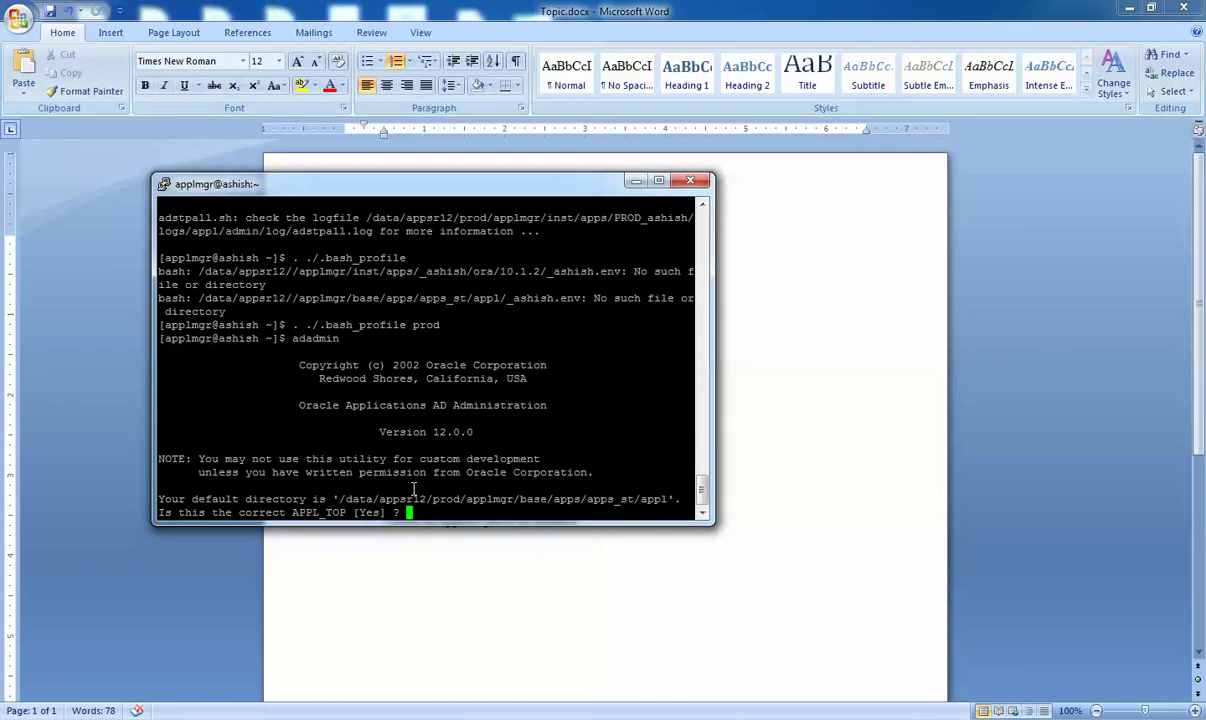
Step: Accept adadmin defaults, confirm the database, and submit the schema passwords
key("Return")
key("Return")
key("Return")
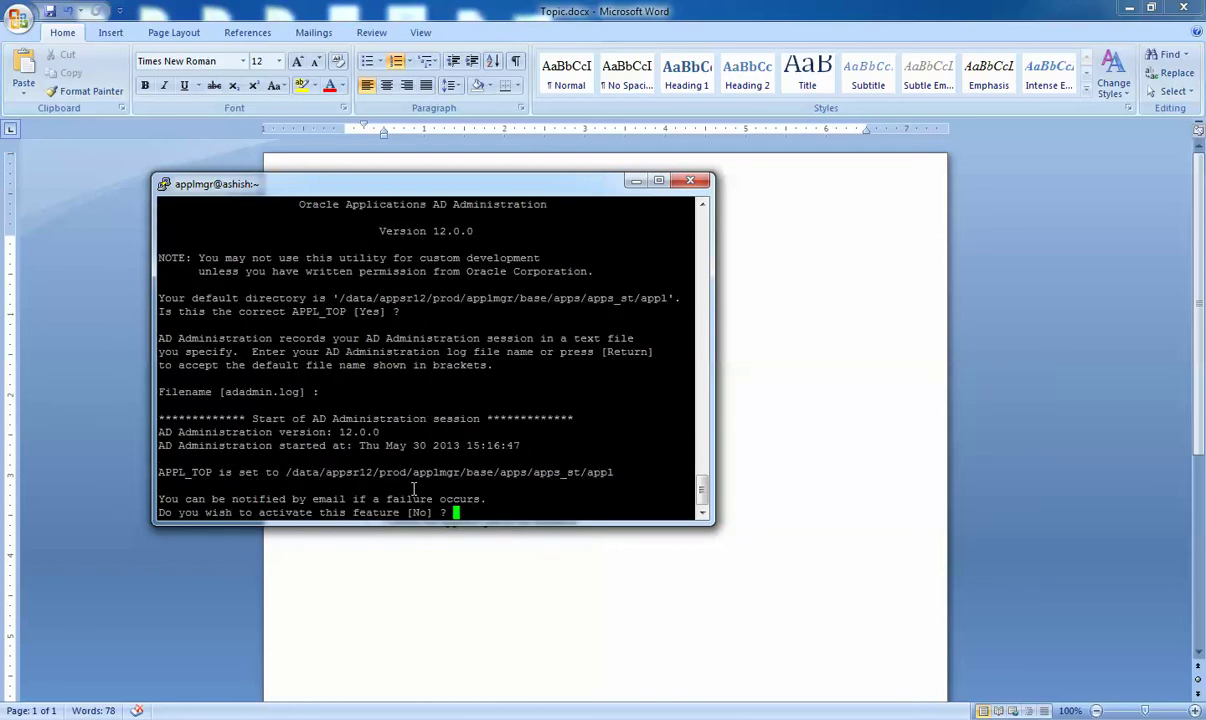
key("Return")
key("Return")
key("Return")
key("Return")
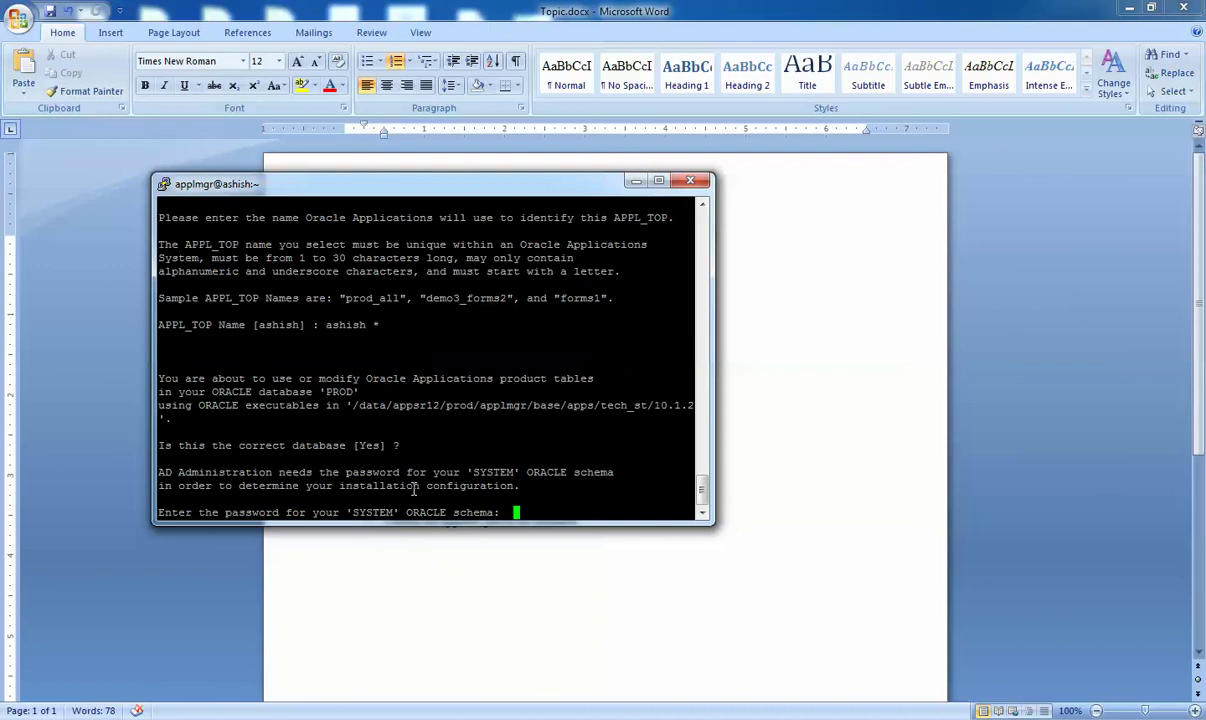
key("Return")
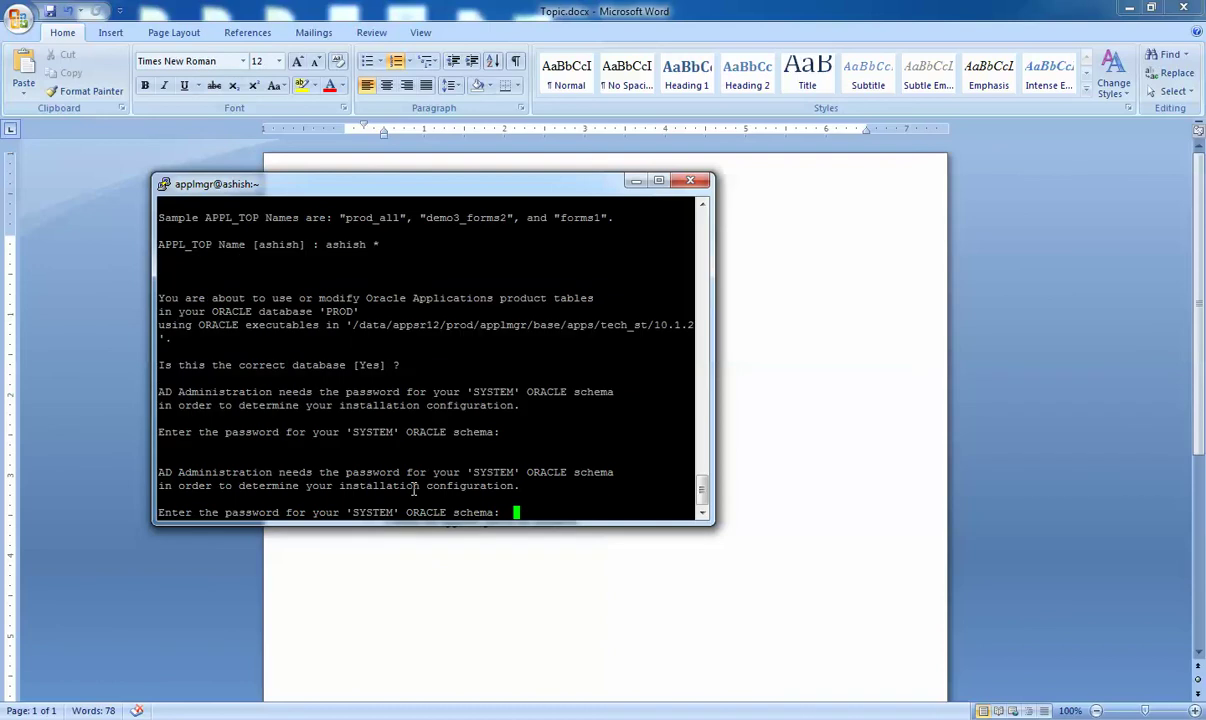
key("Return")
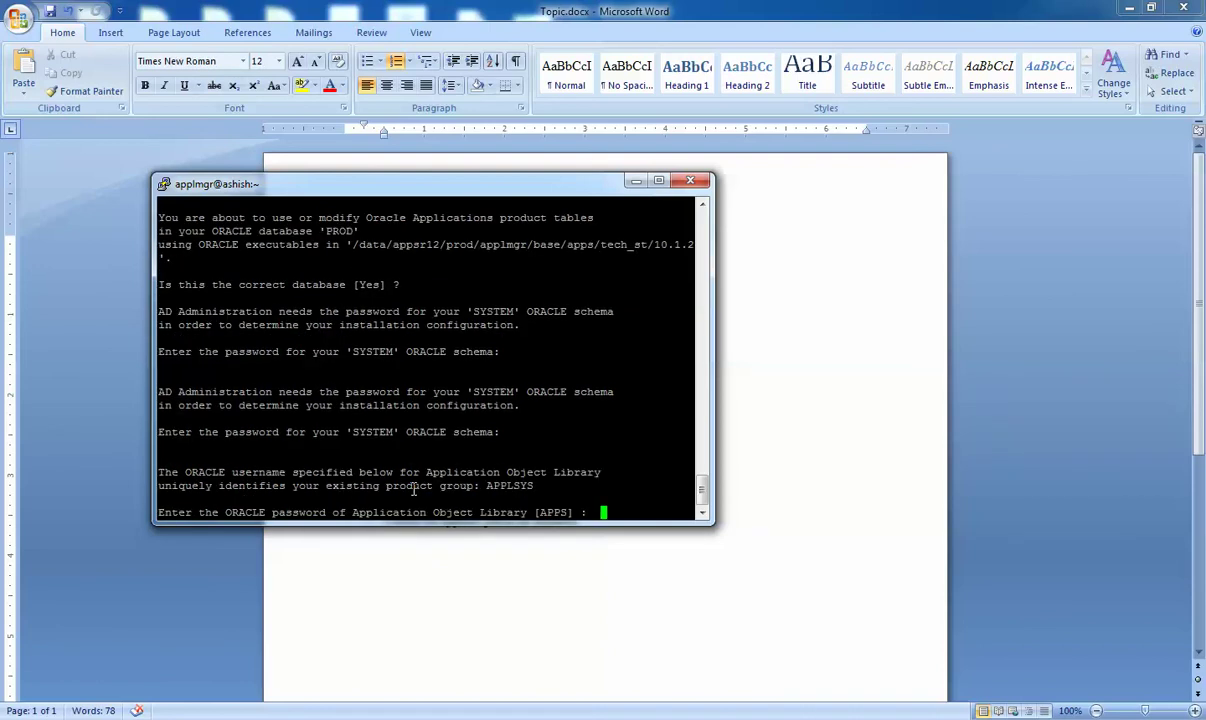
key("Return")
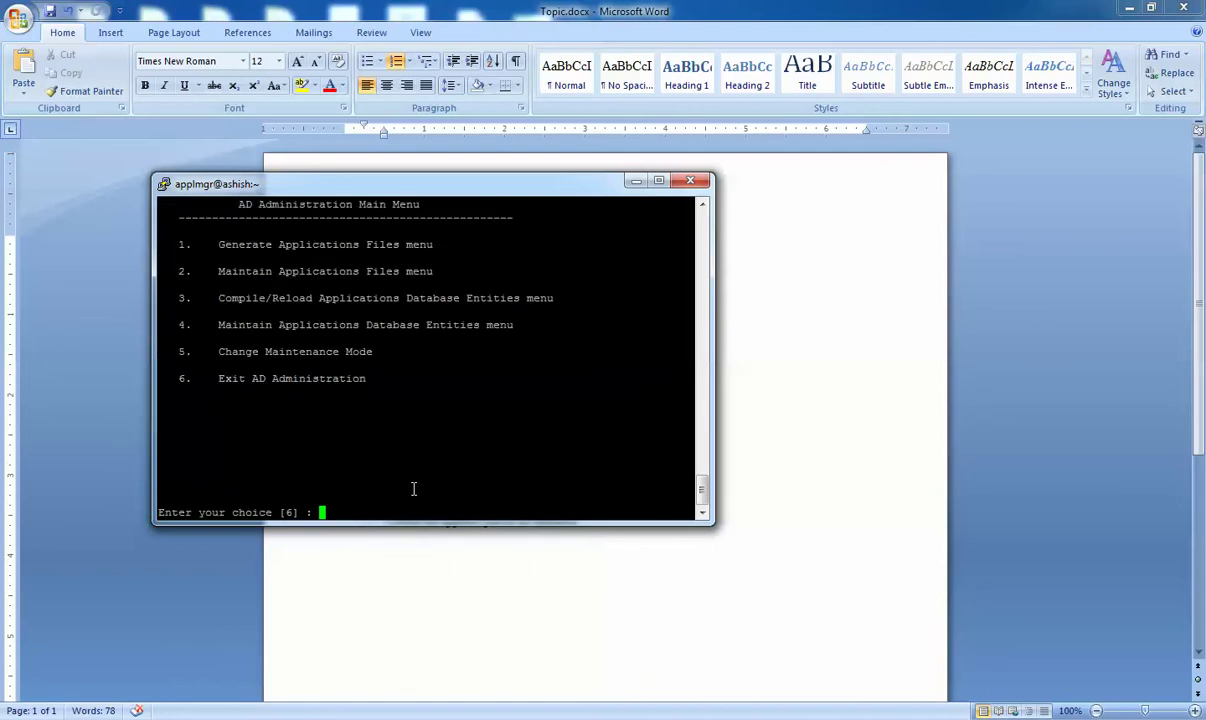
Step: Enable Maintenance Mode with options 5 and 1, then exit adadmin
type("5")
key("Return")
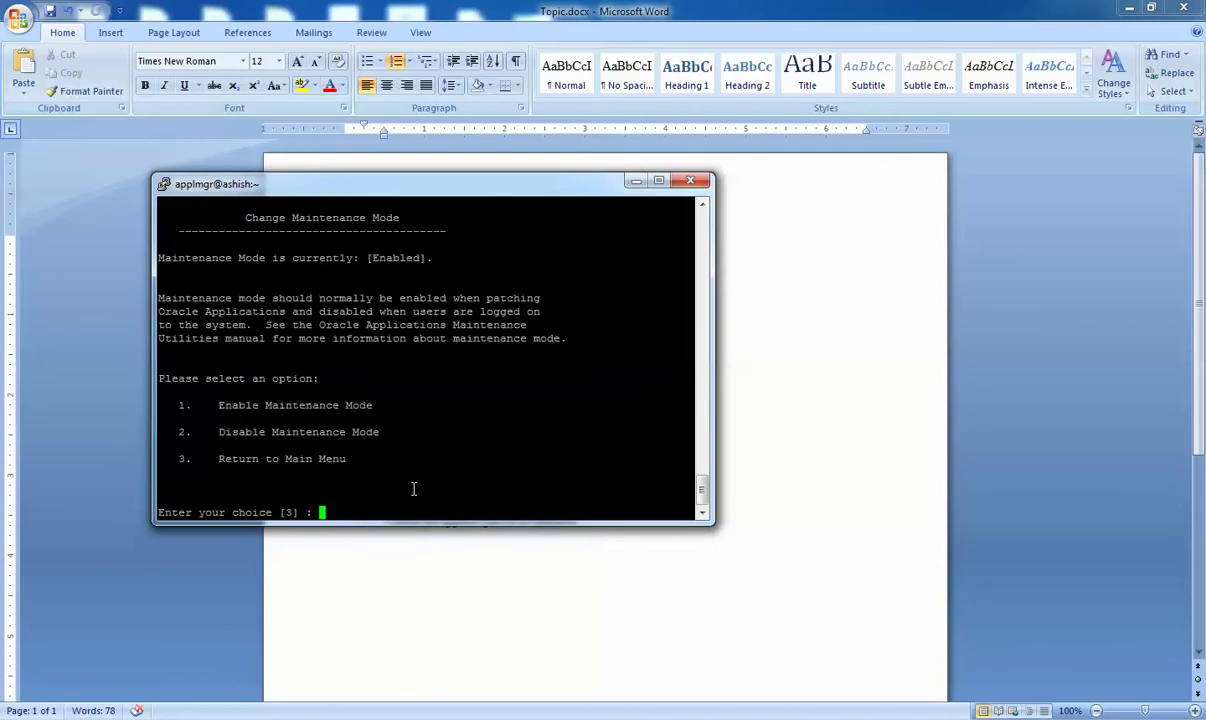
type("1")
key("Return")
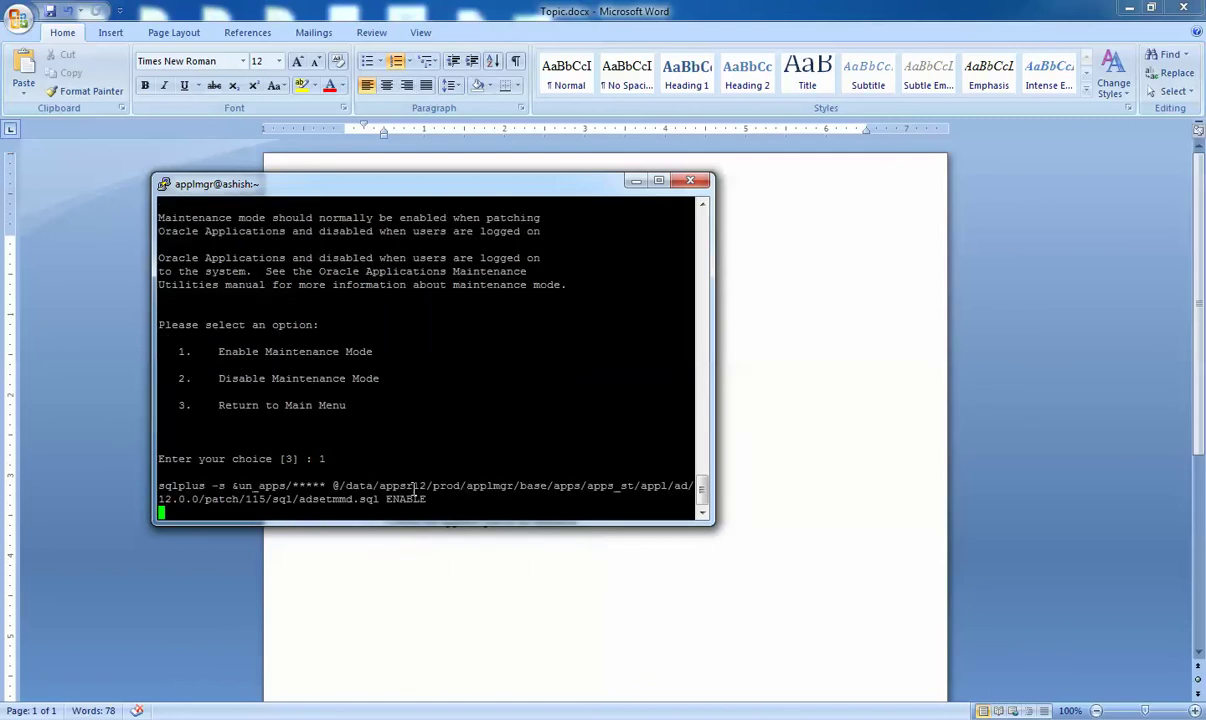
key("Return")
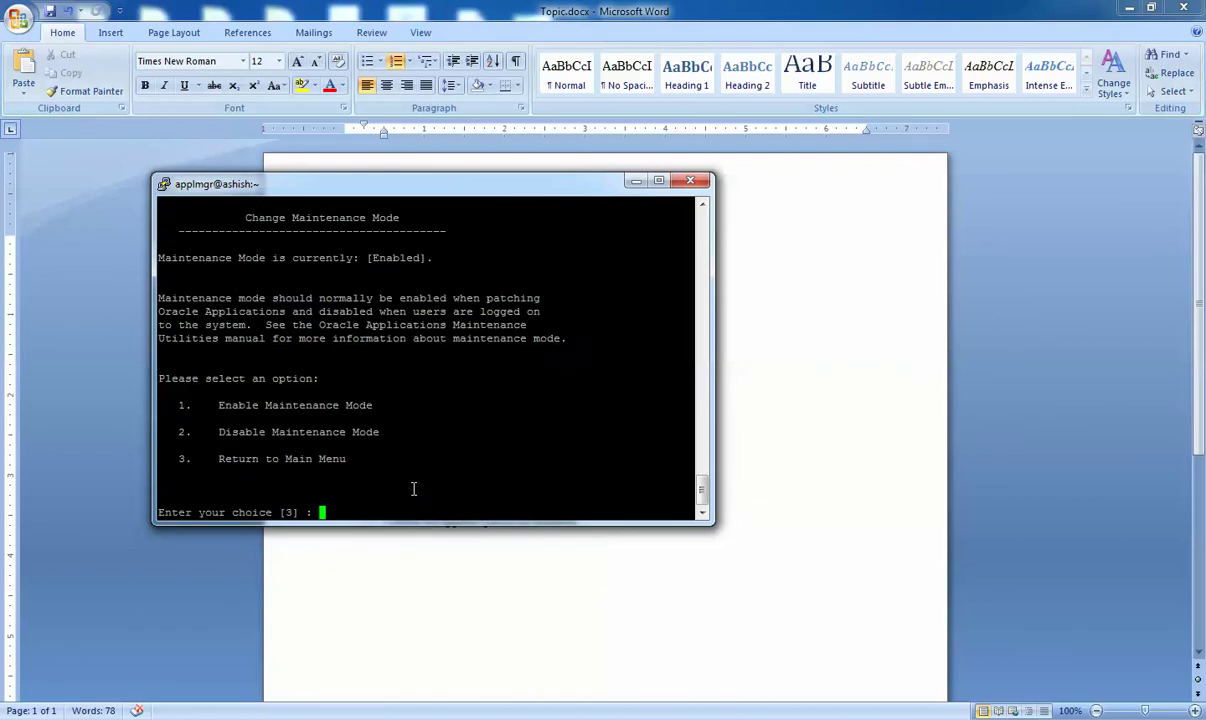
key("Return")
key("Return")
type("clear")
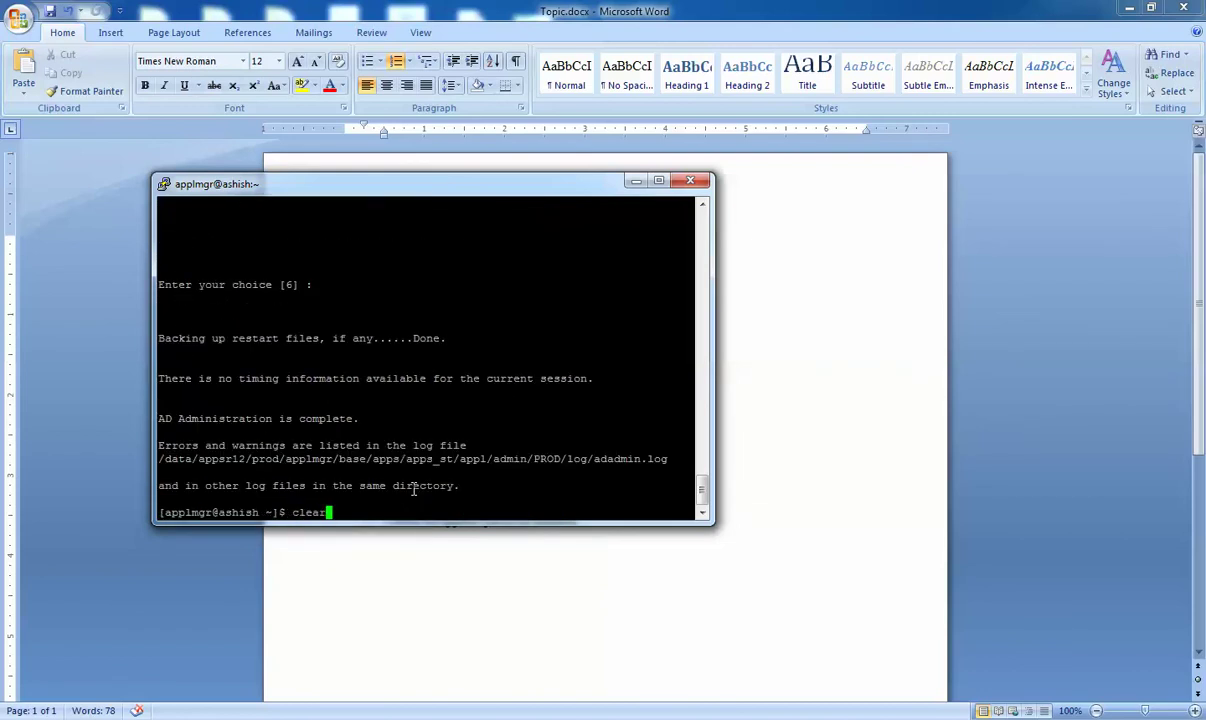
key("Return")
Step: Select the maintenance-mode and adpatch agenda items in Topic.docx
left_click(420, 635)
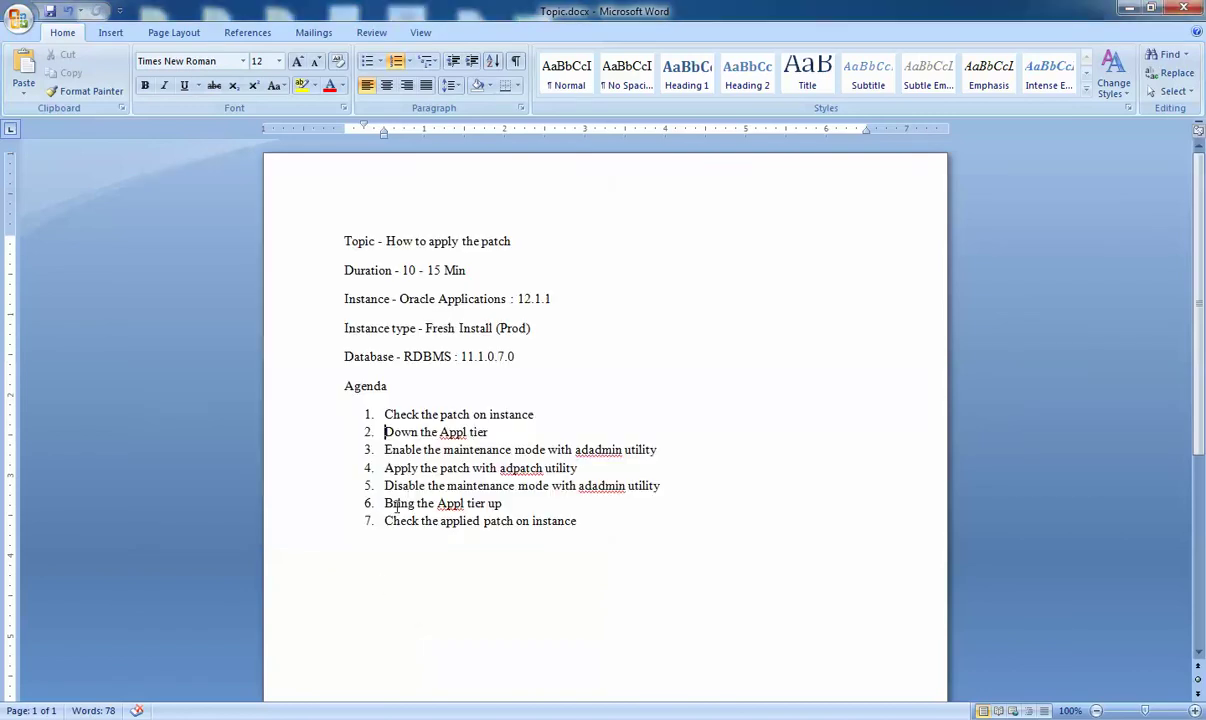
triple_click(390, 449)
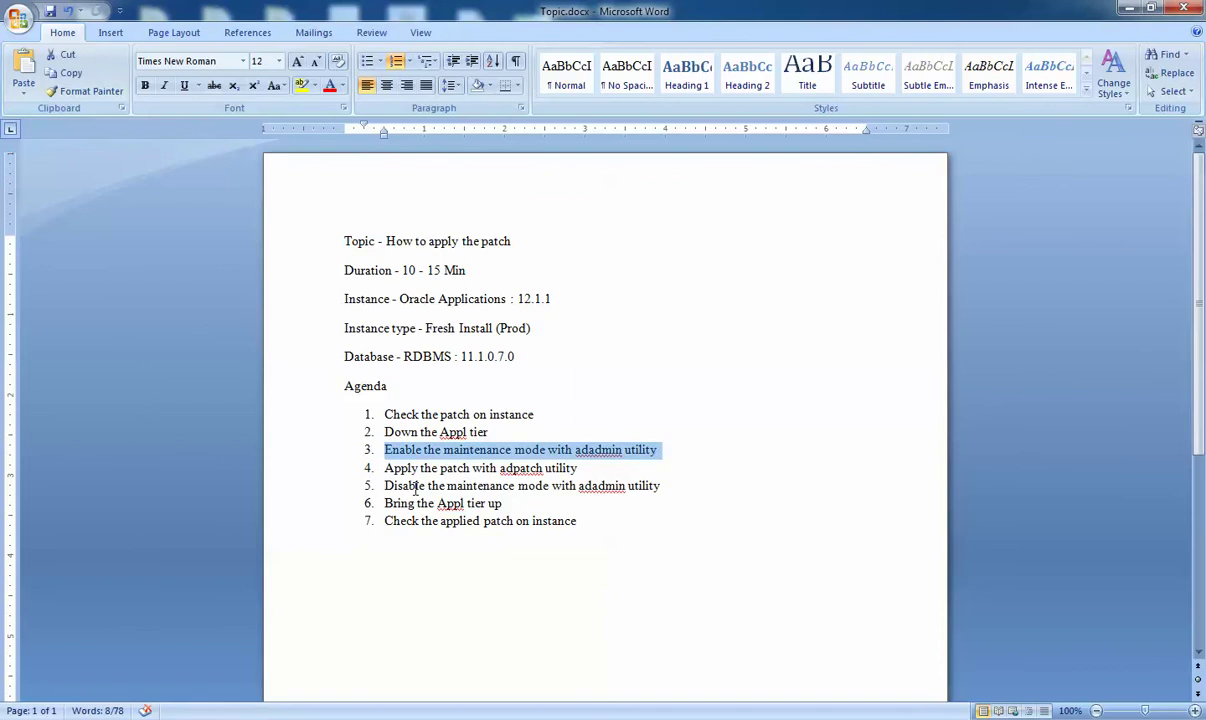
key("Right")
key("shift+End")
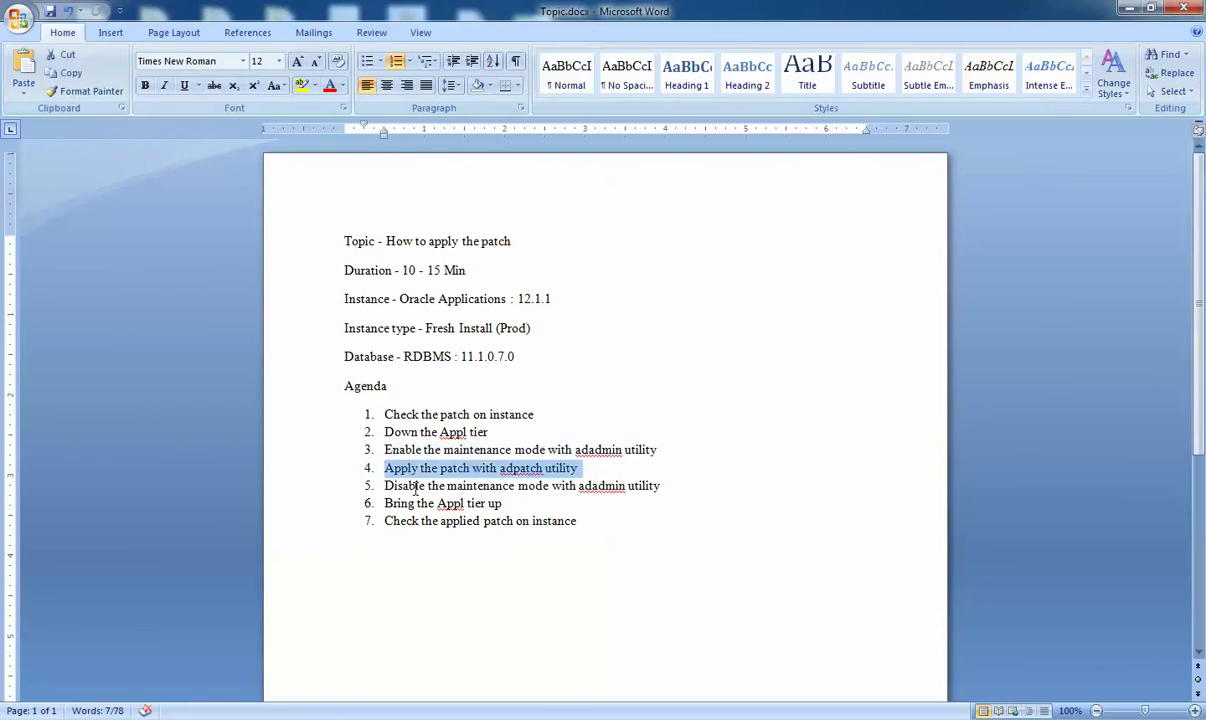
Step: In WinSCP, go up to the patches folder and select p8550561_R12.ITM.C_R12_GENERIC.zip
key("alt+Tab")
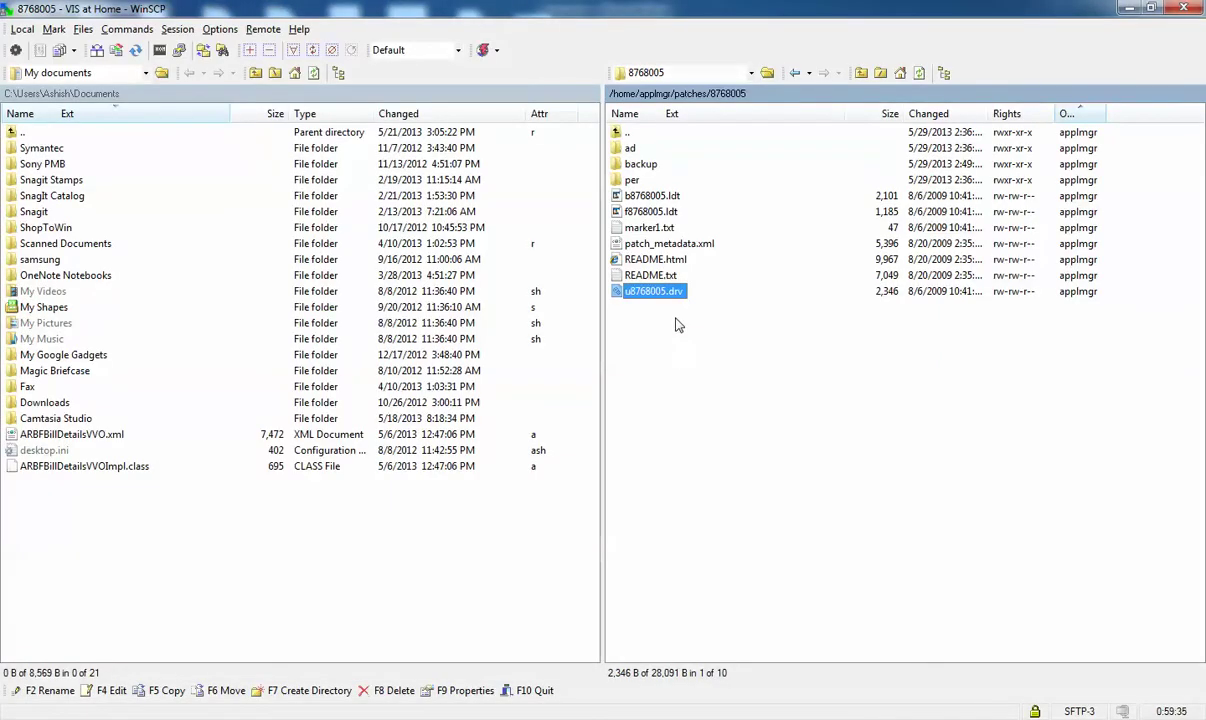
left_click(692, 95)
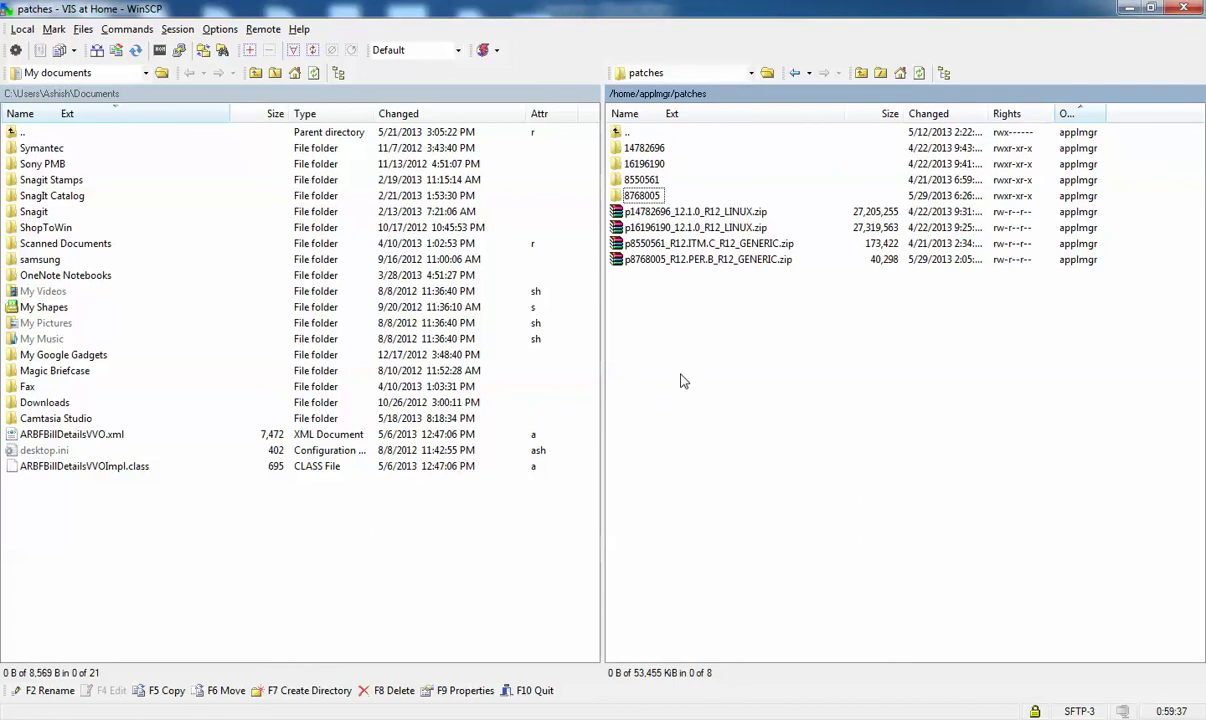
left_click(714, 248)
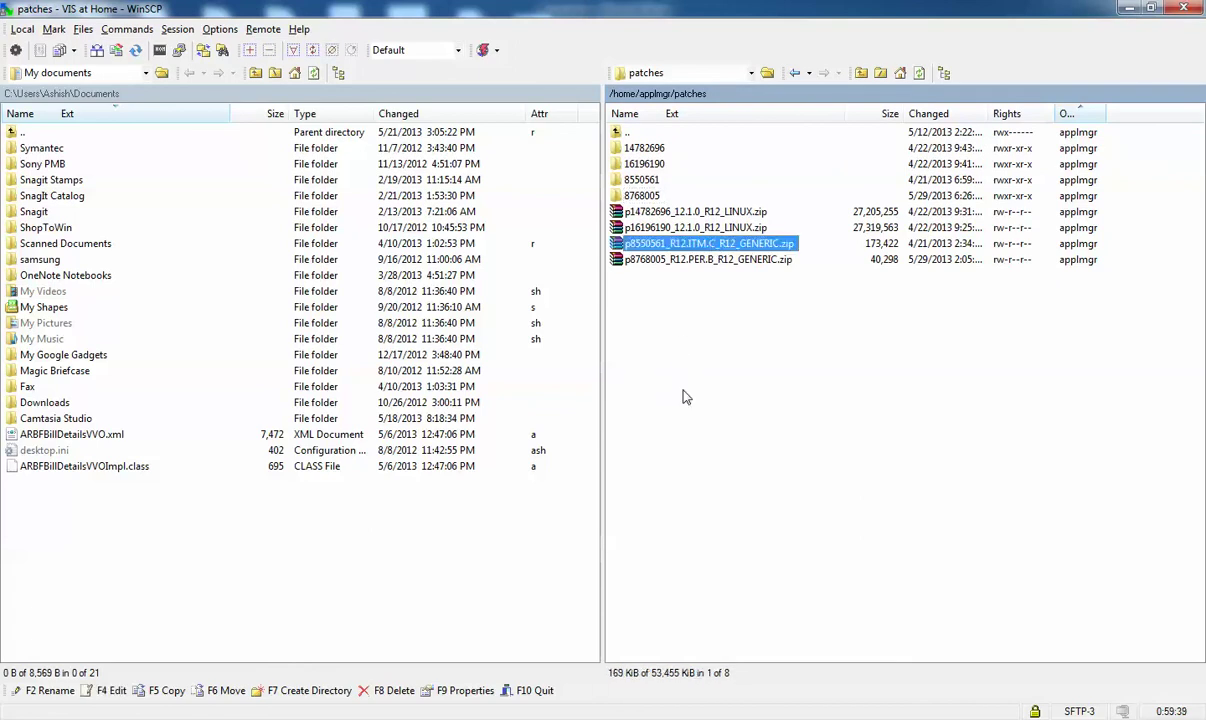
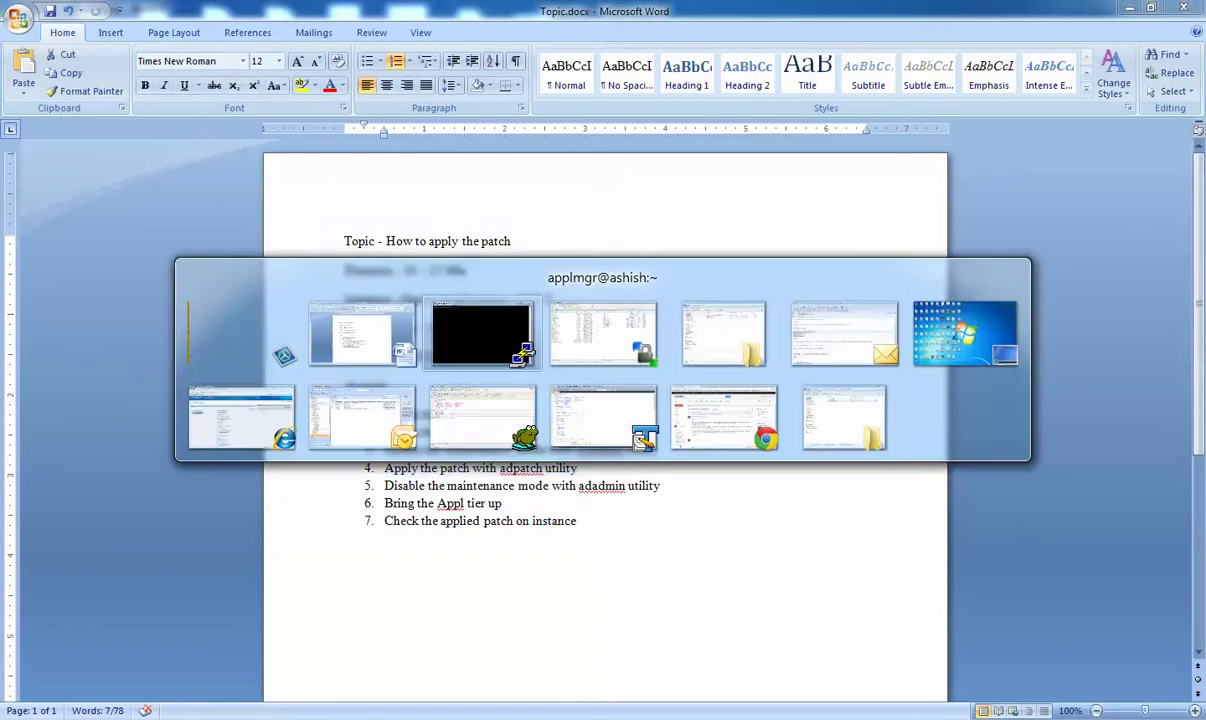
Step: Change into the /home/applmgr/patches/8550561 folder, clear the screen and list its files
key("alt+Tab")
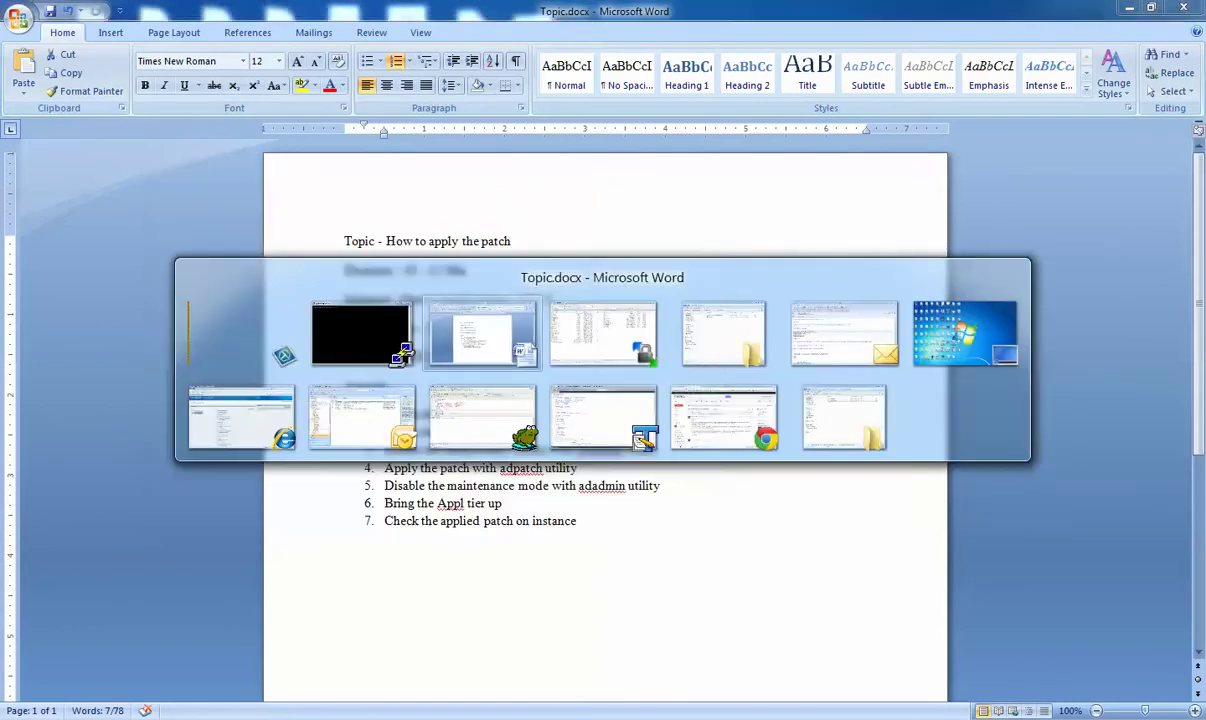
key("alt+Tab")
type("cd")
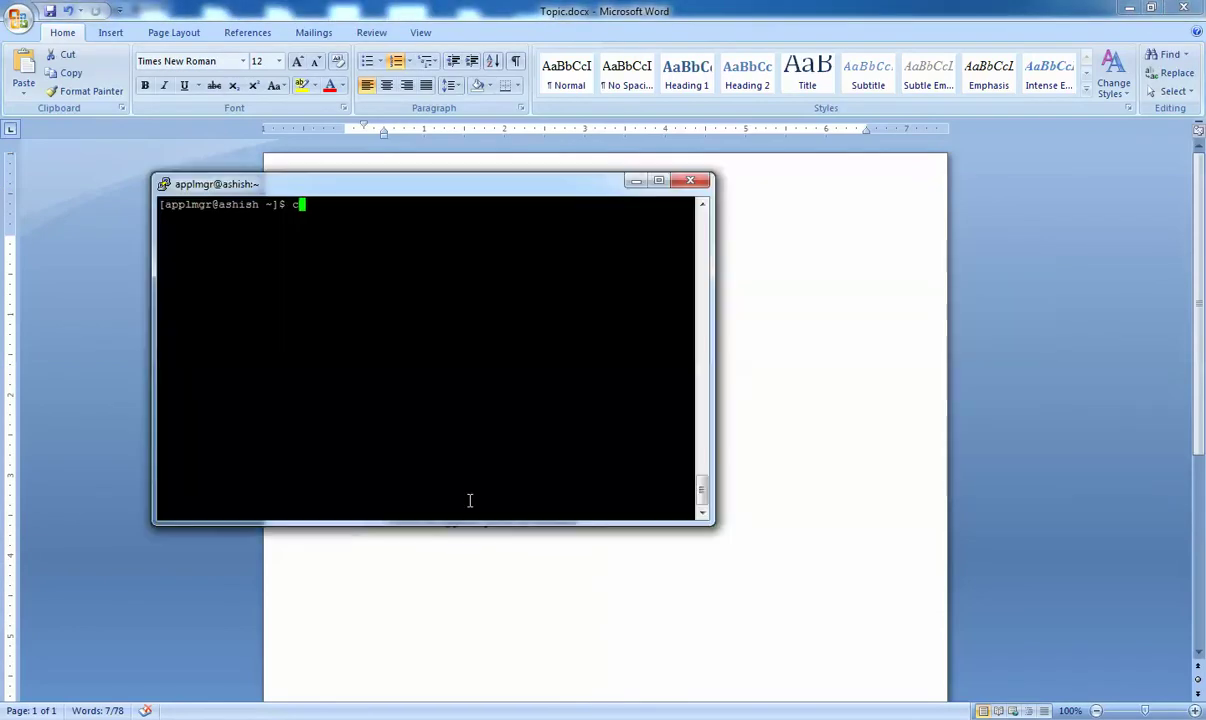
right_click(469, 500)
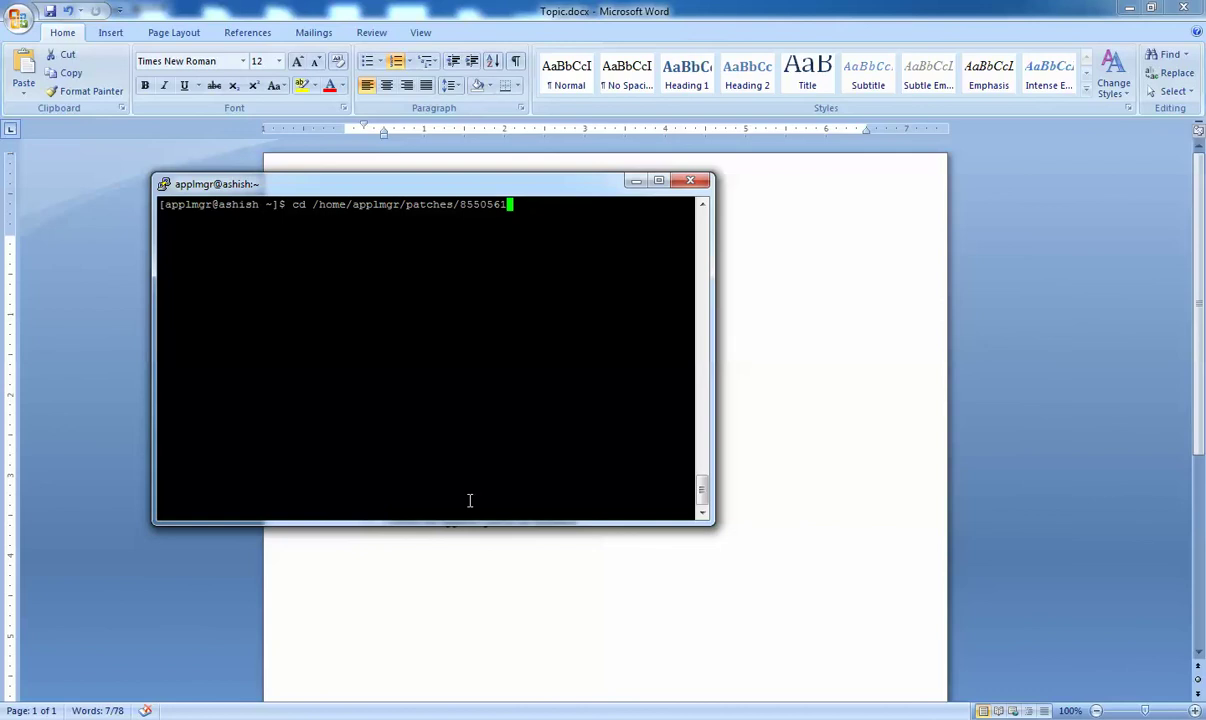
key("Return")
type("clear")
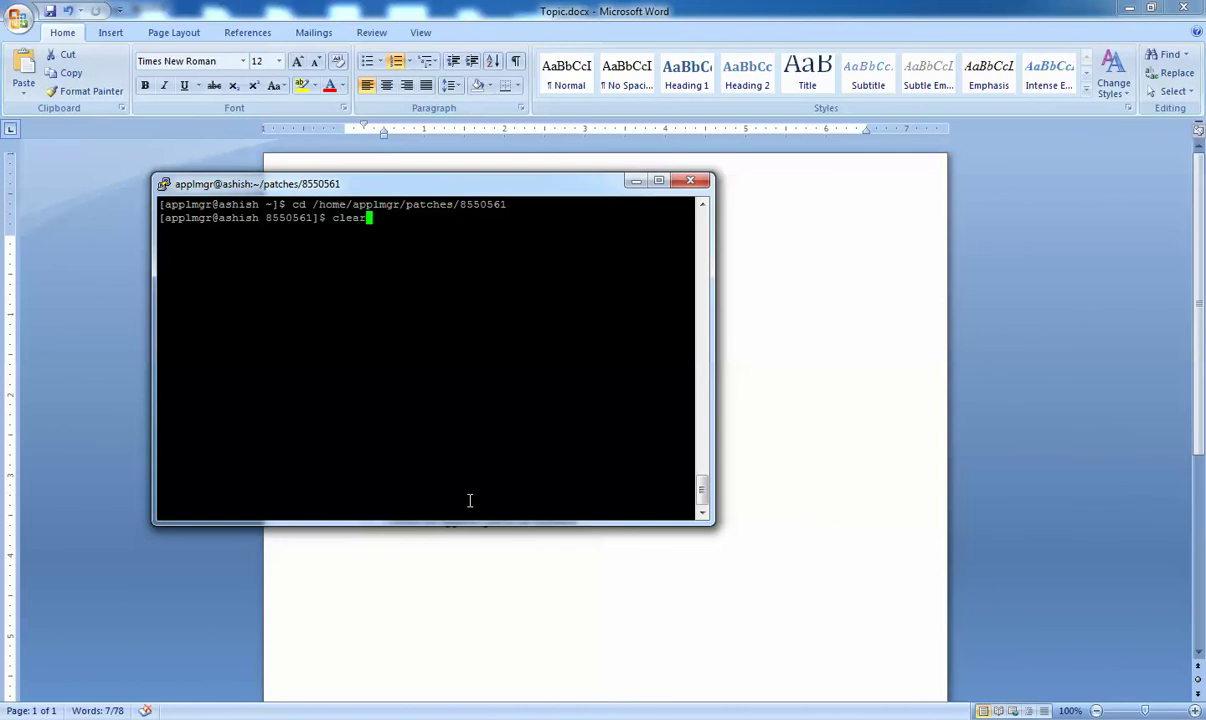
key("Return")
type("ls")
key("Return")
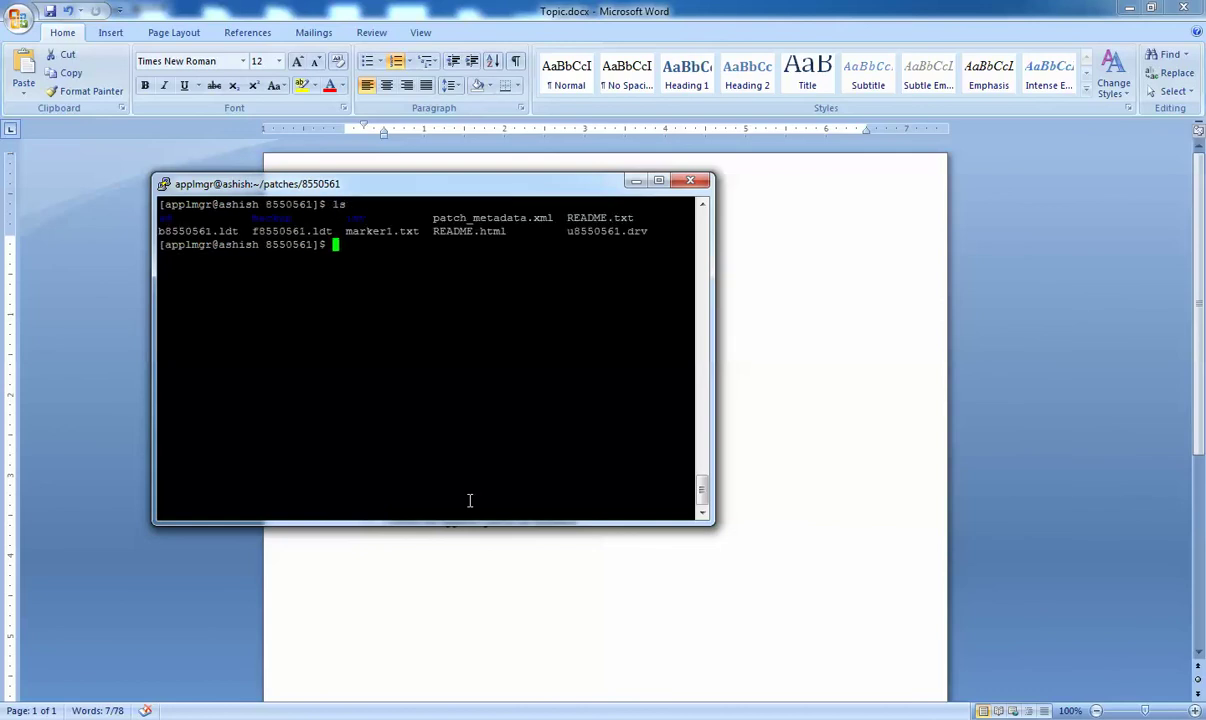
Step: Launch AutoPatch with the adpatch command, correcting the misspelled 'adptch'
type("adpatch")
key("Return")
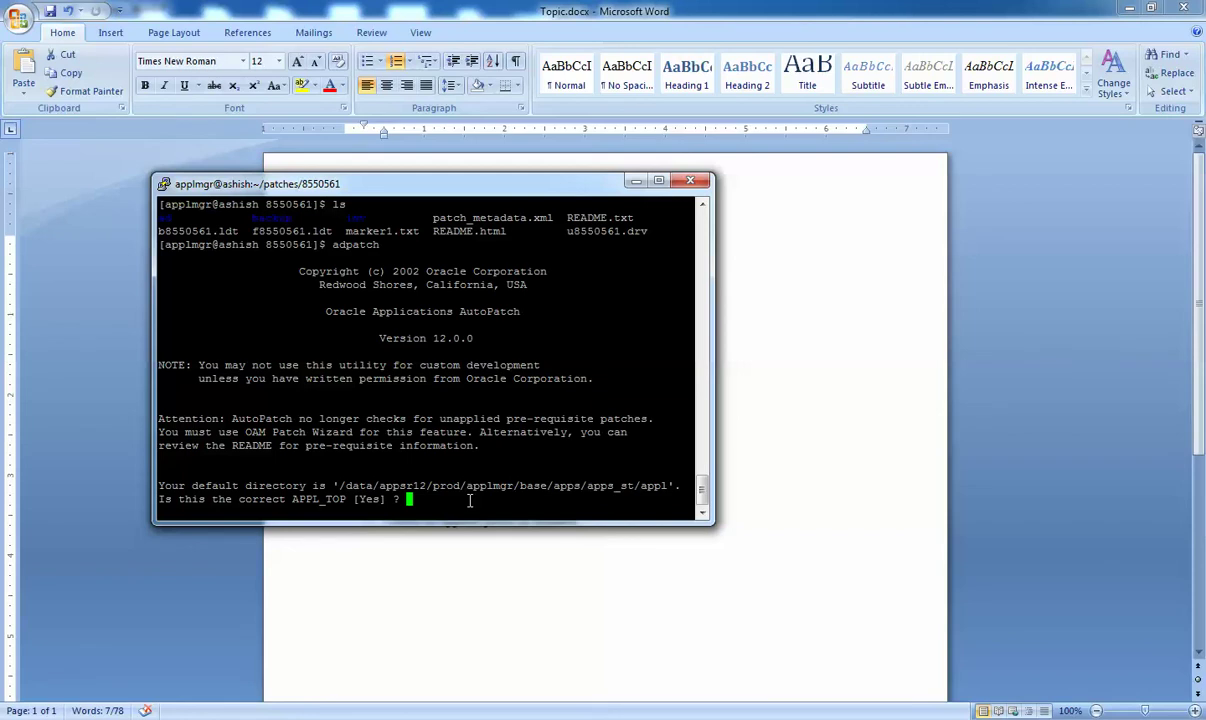
Step: Accept defaults for APPL_TOP, log file, batch size, PROD database and patch directory; submit the APPS password
key("Return")
key("Return")
key("Return")
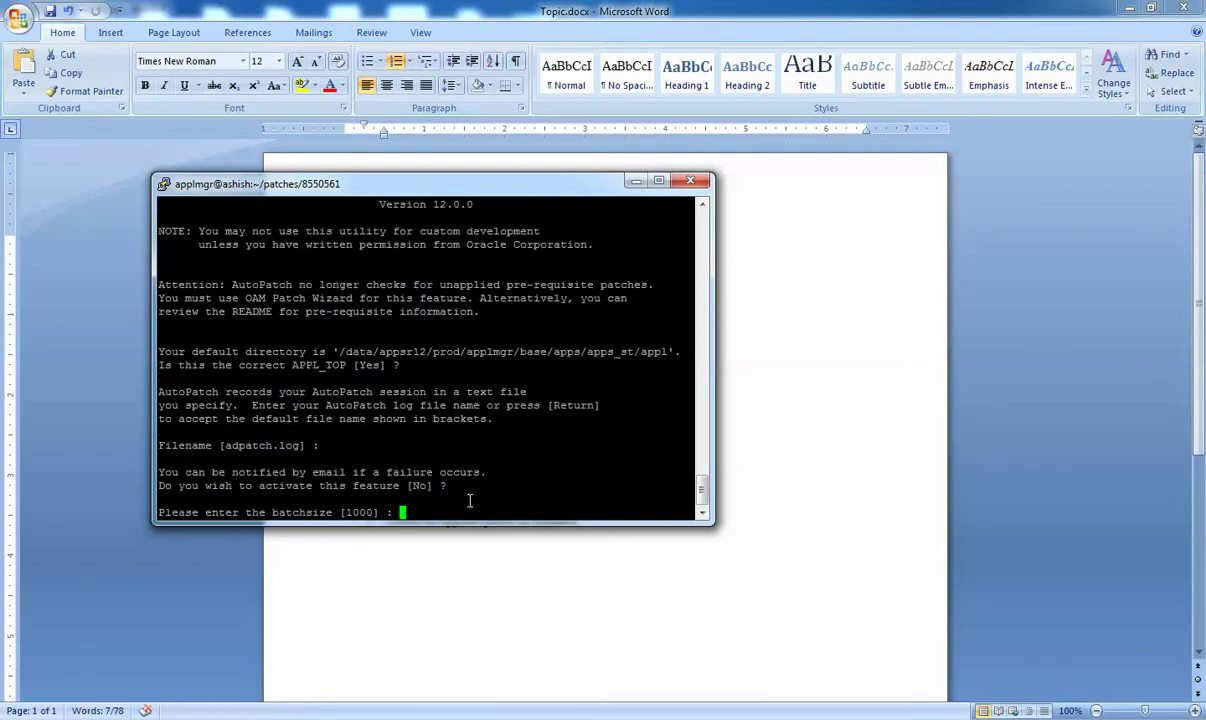
key("Return")
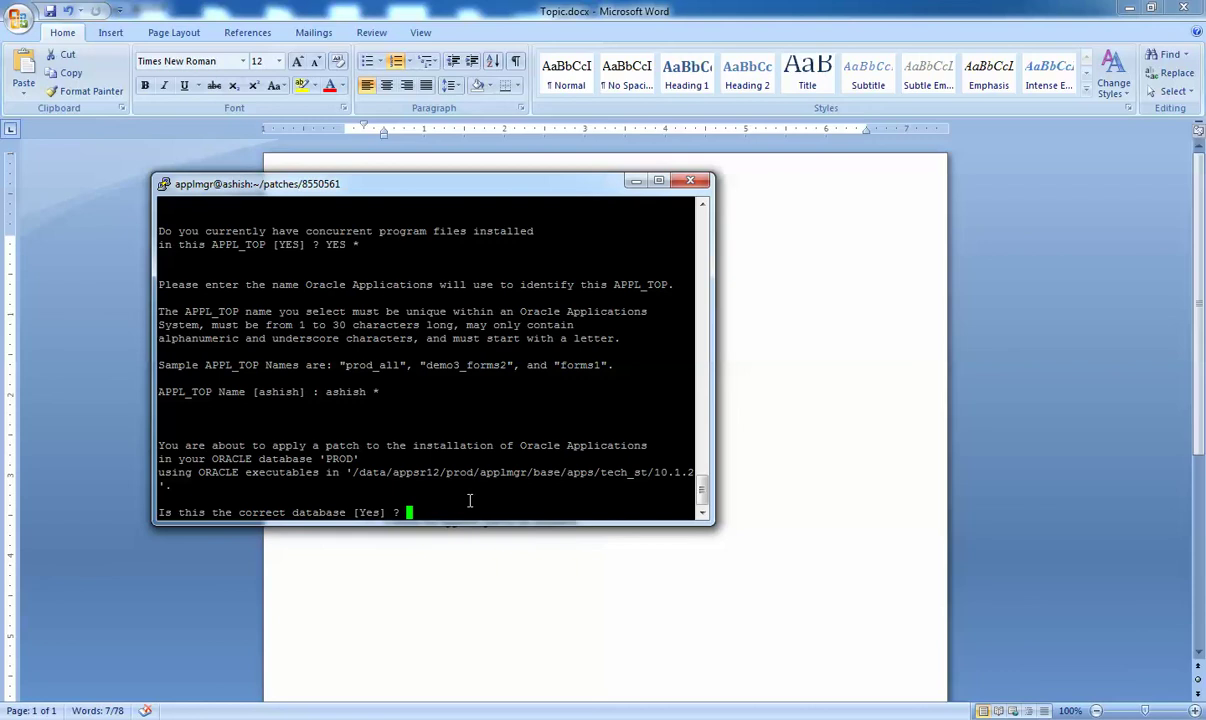
key("Return")
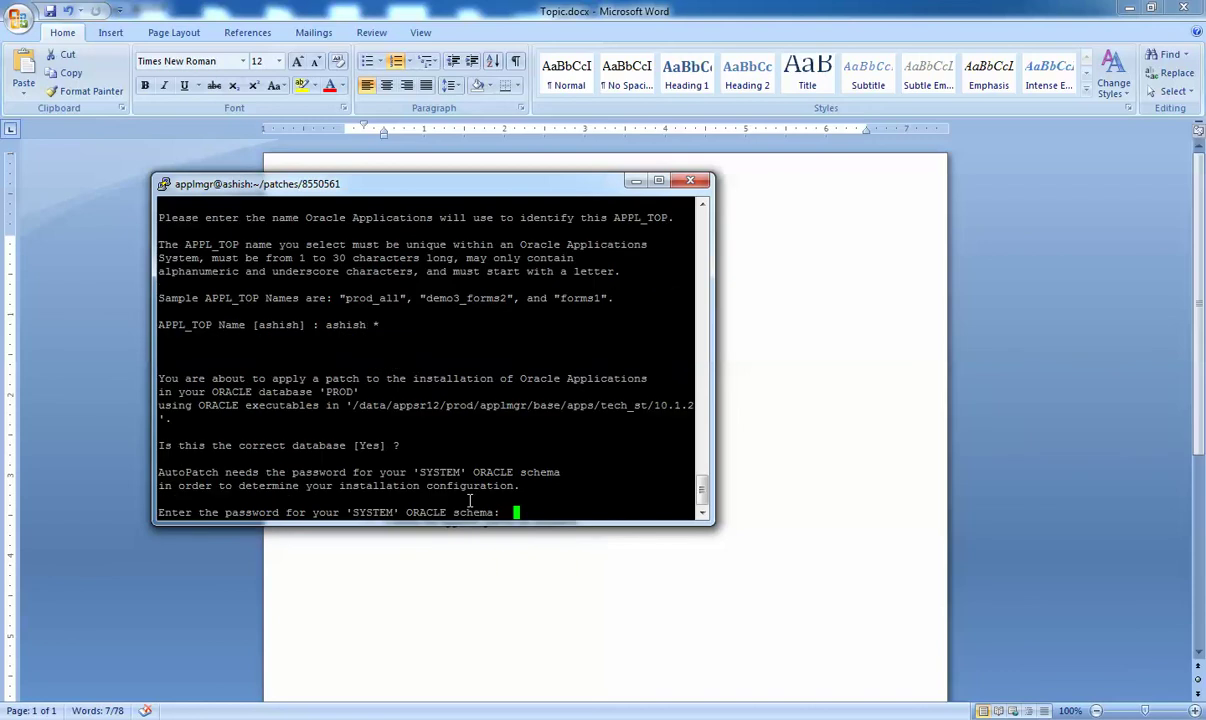
key("Return")
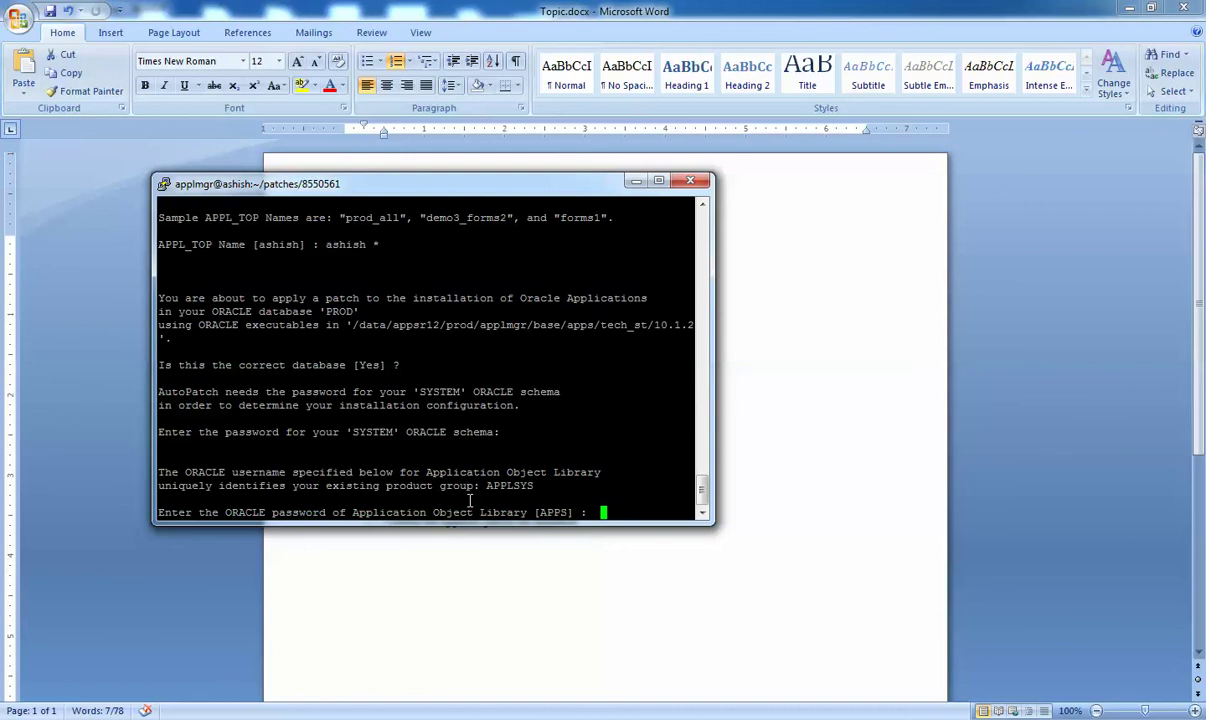
key("Return")
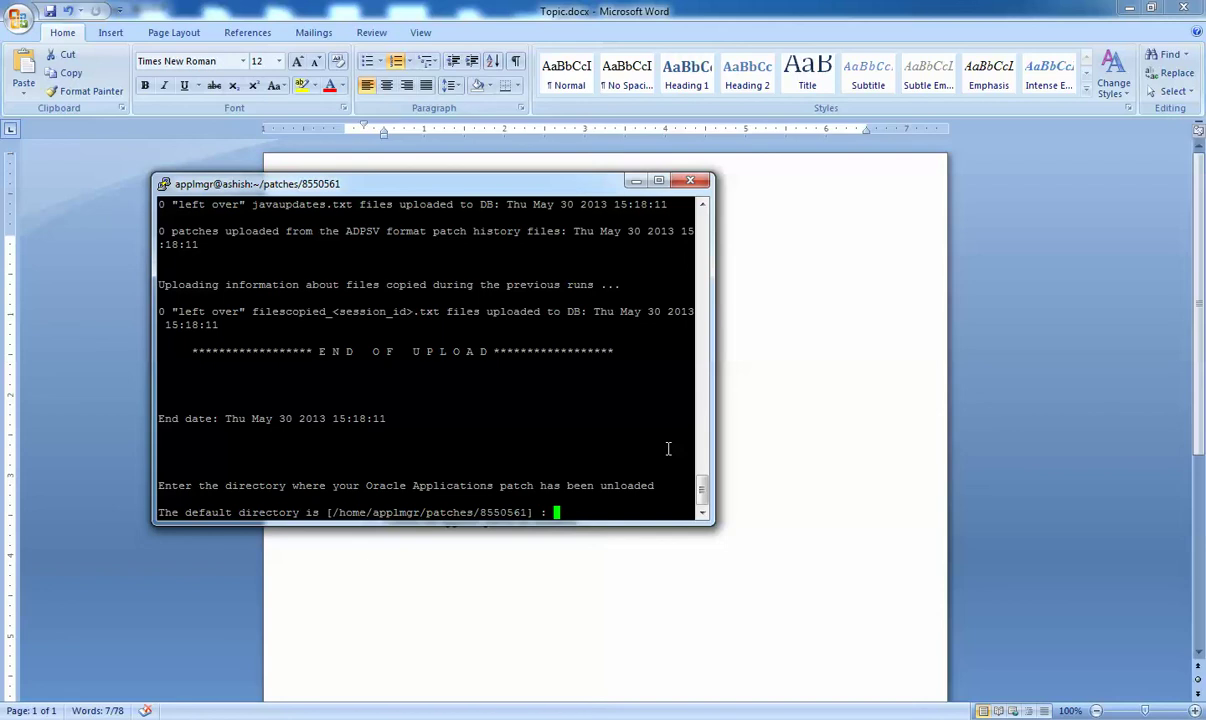
key("Return")
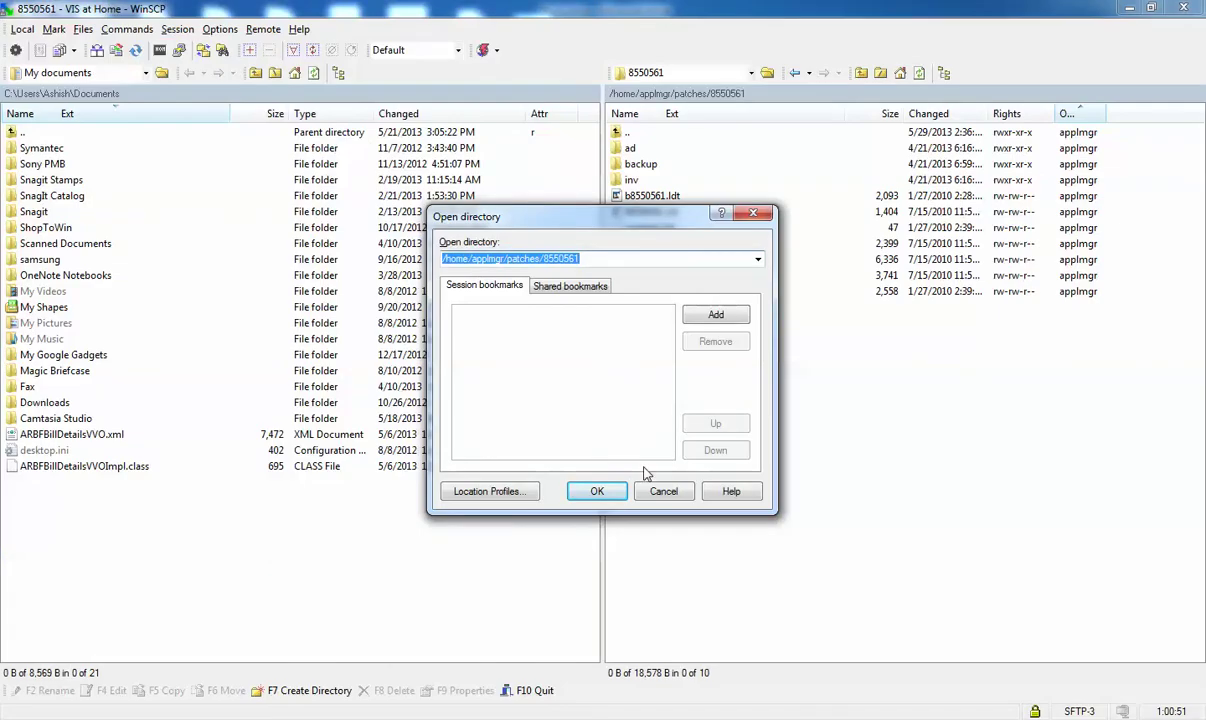
Step: Copy the full file name u8550561.drv in WinSCP without renaming it, then go back to PuTTY
left_click(663, 491)
left_click(659, 292)
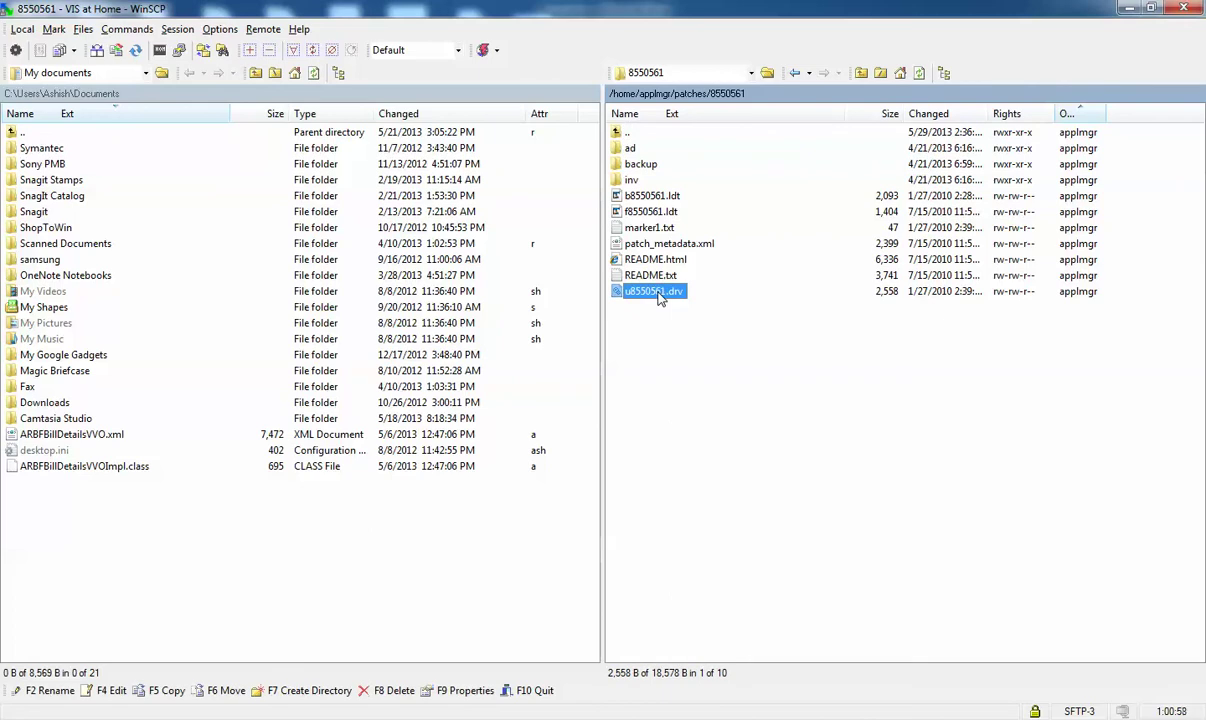
left_click(659, 292)
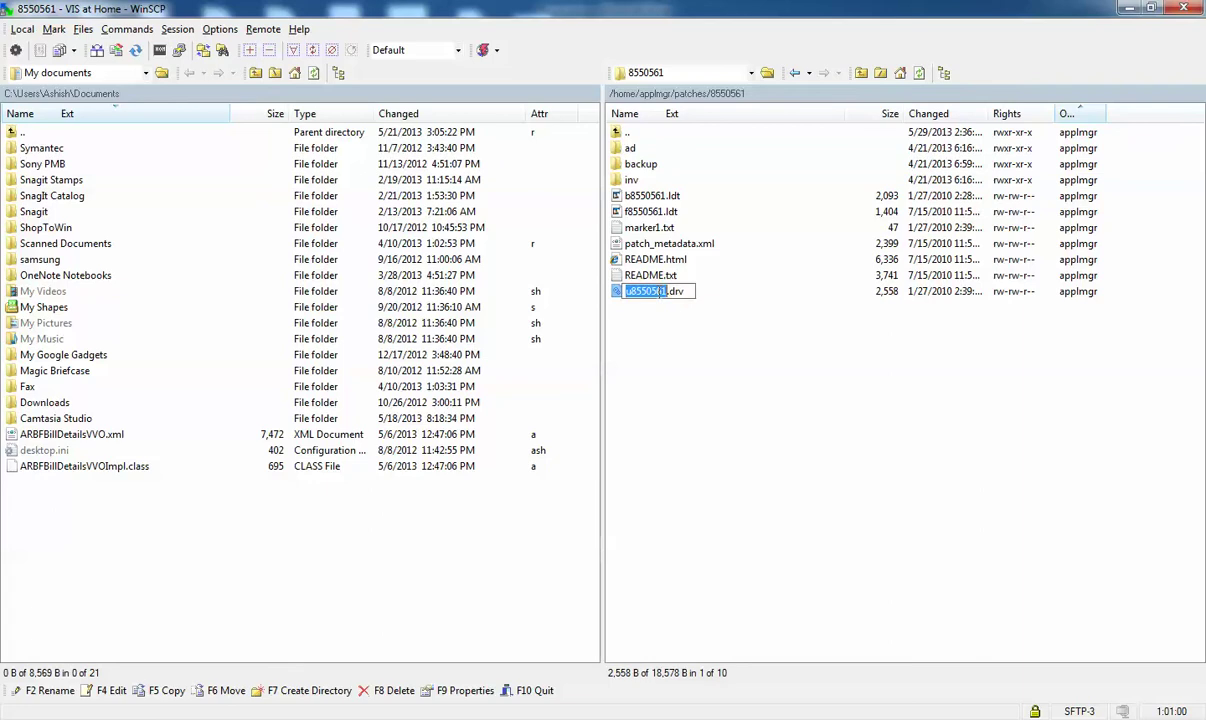
key("ctrl+a")
key("ctrl+c")
key("Escape")
key("alt+Tab")
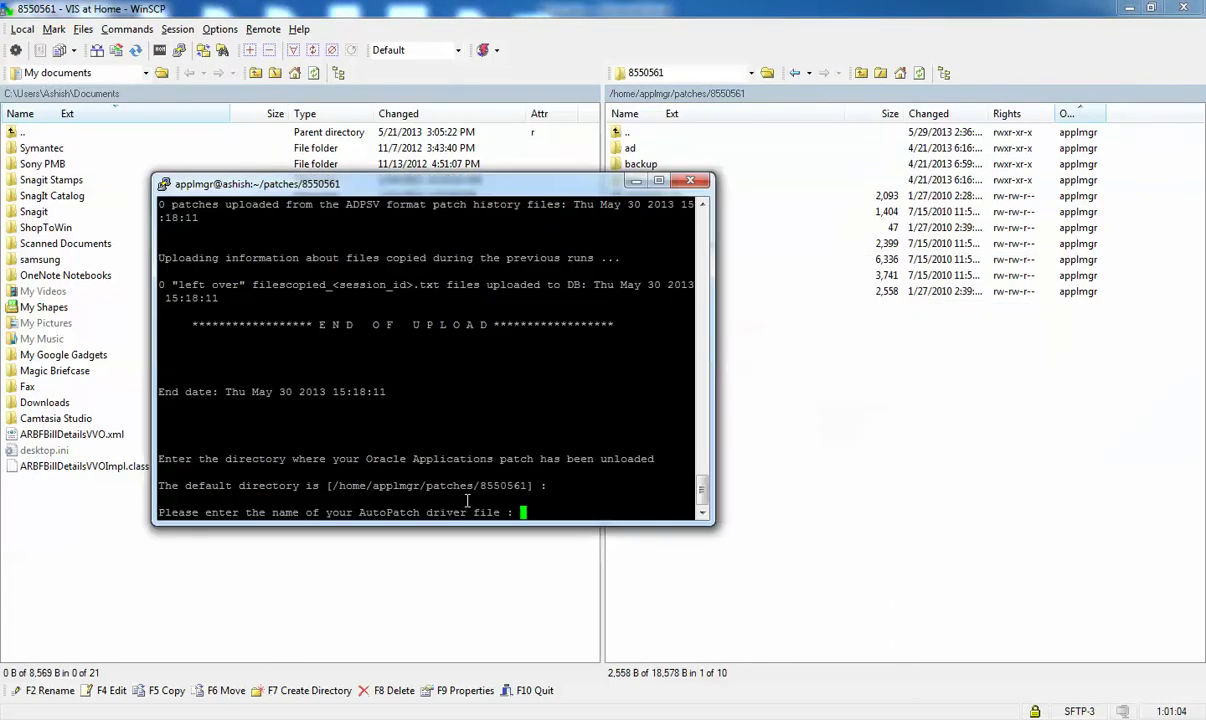
Step: Give u8550561.drv as the driver file and accept the default number of parallel workers
right_click(457, 346)
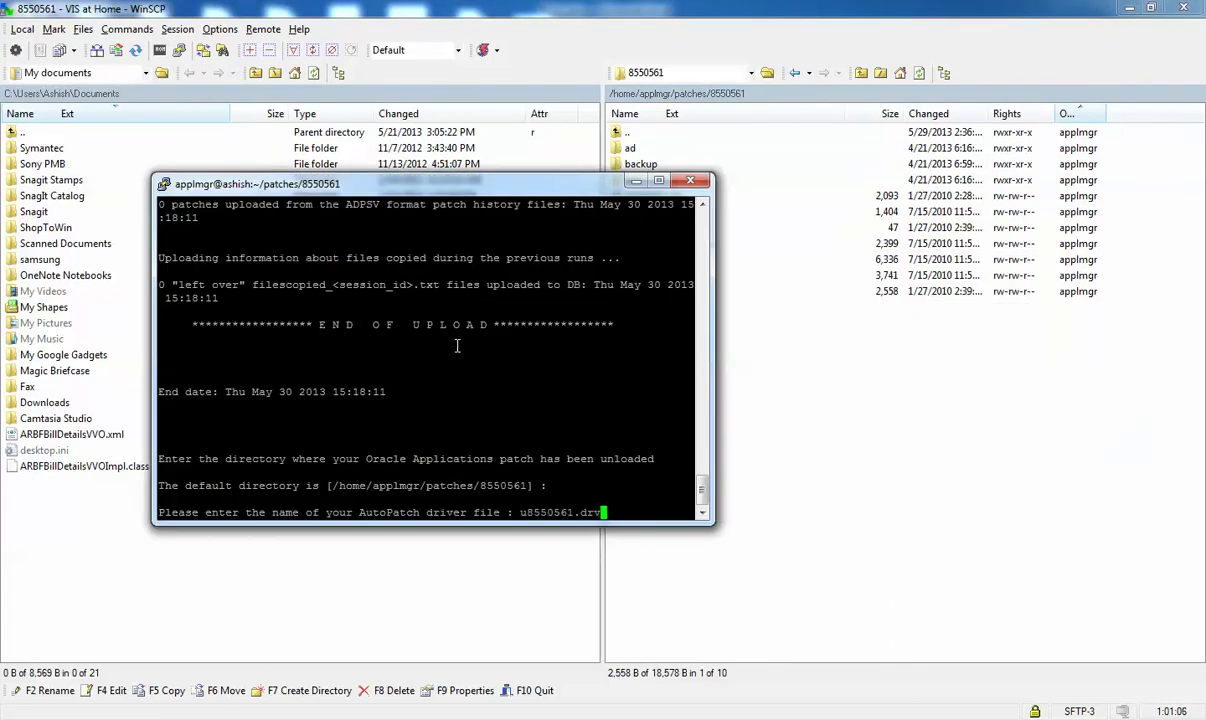
key("Return")
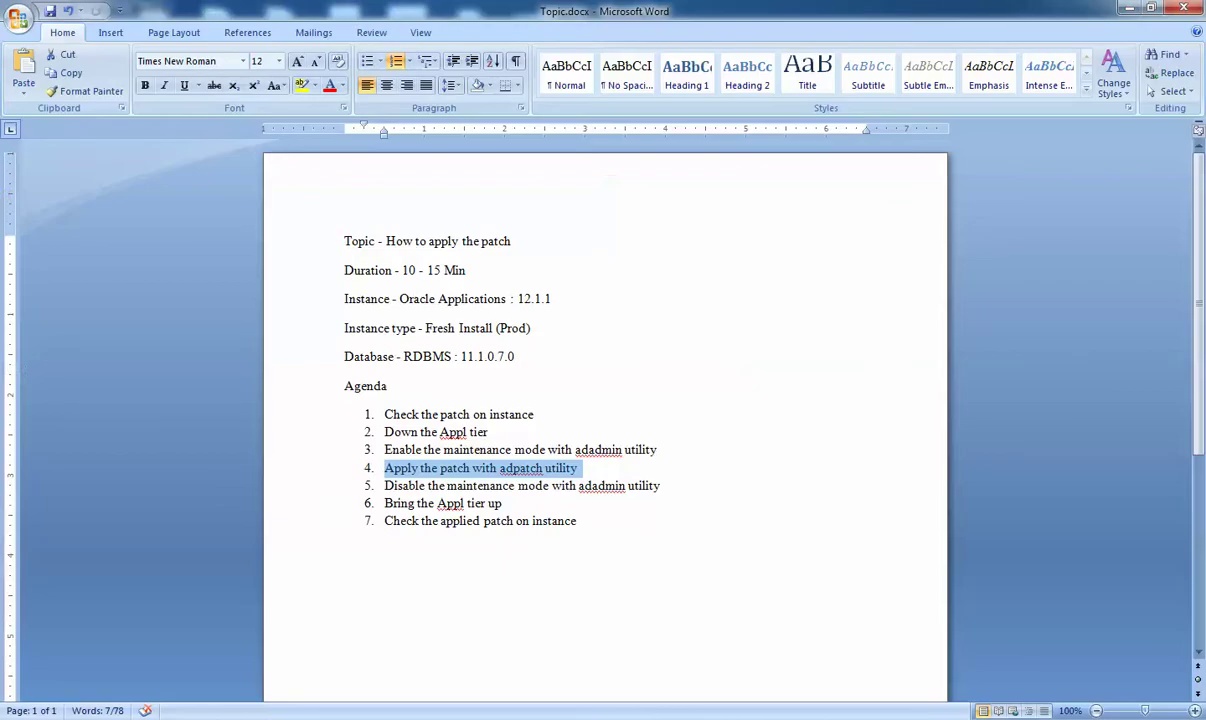
key("alt+Tab")
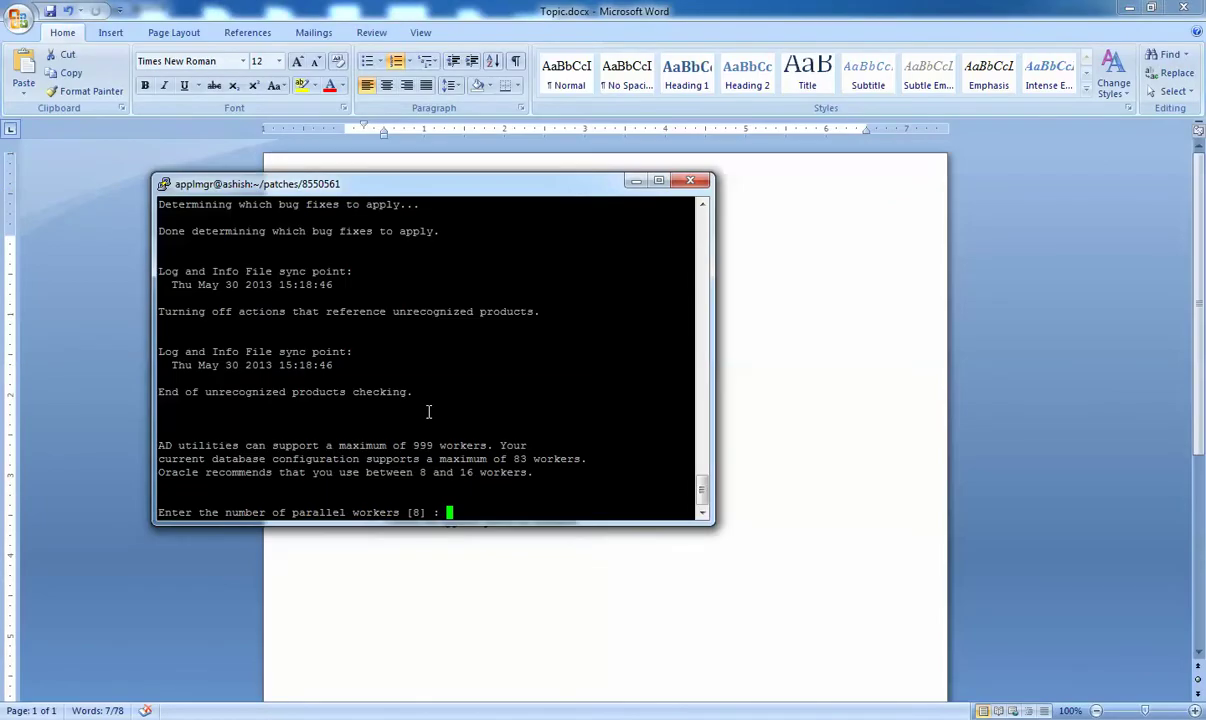
key("Return")
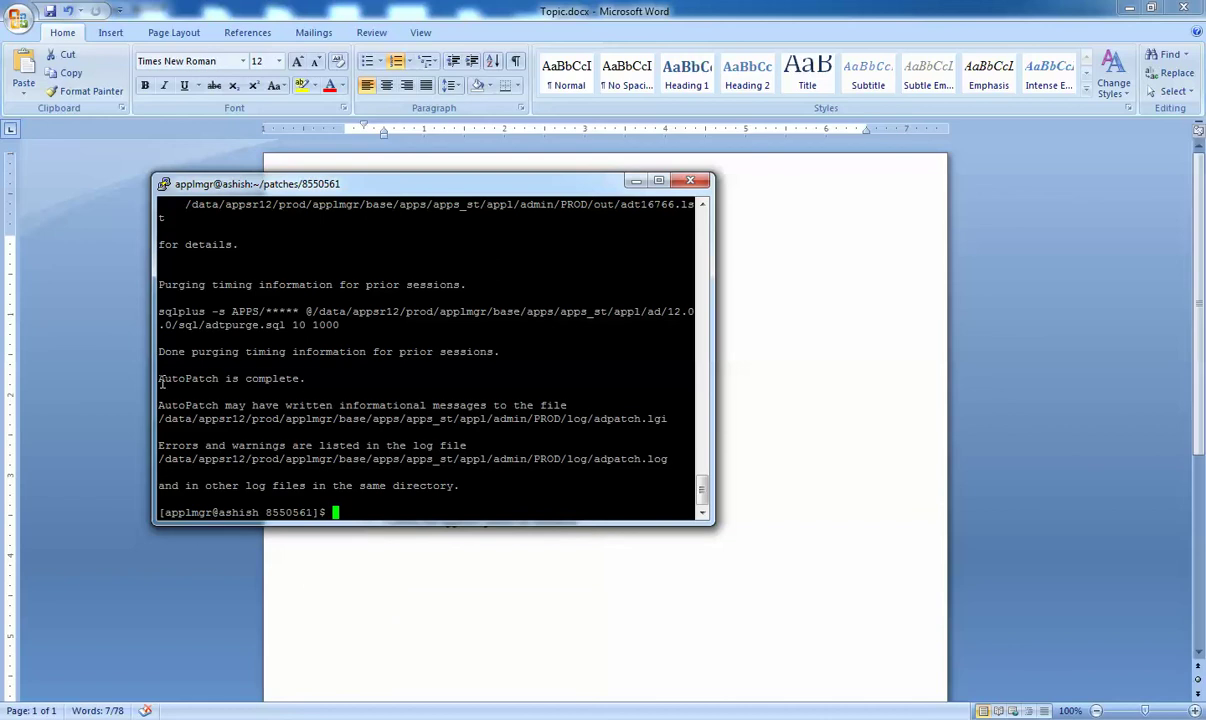
Step: Highlight the 'AutoPatch is complete' and log file messages to review them
left_click_drag(161, 384, 150, 488)
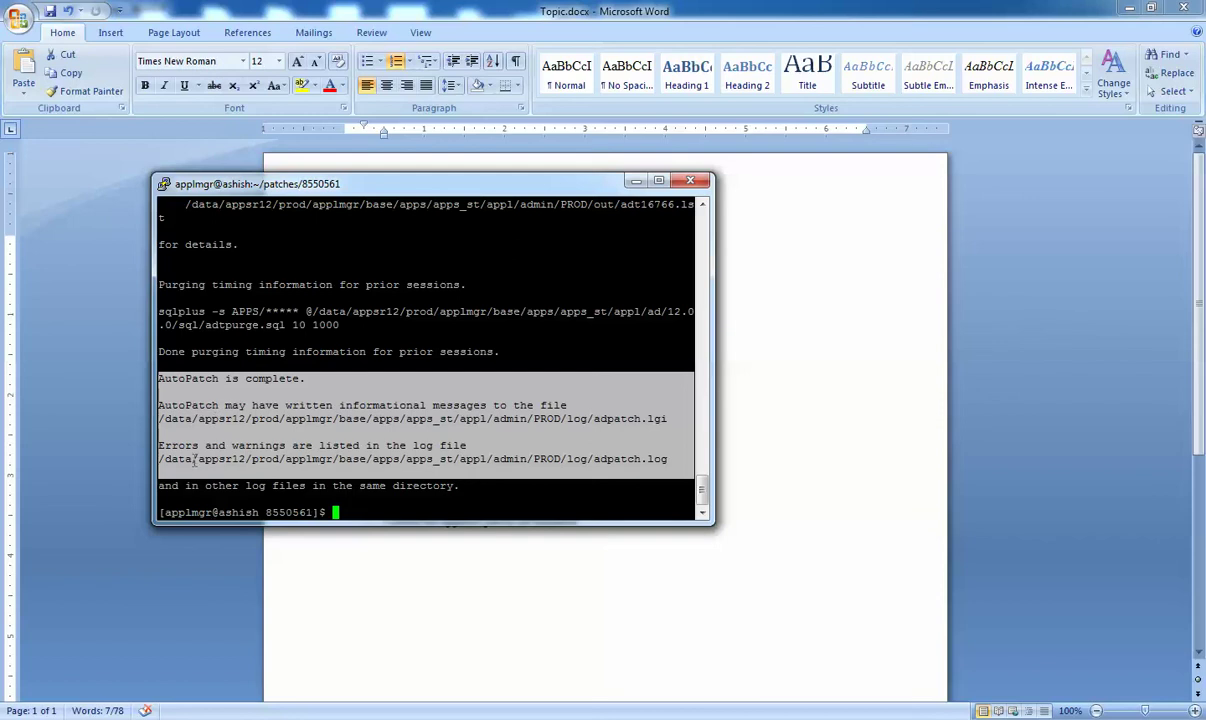
left_click(414, 457)
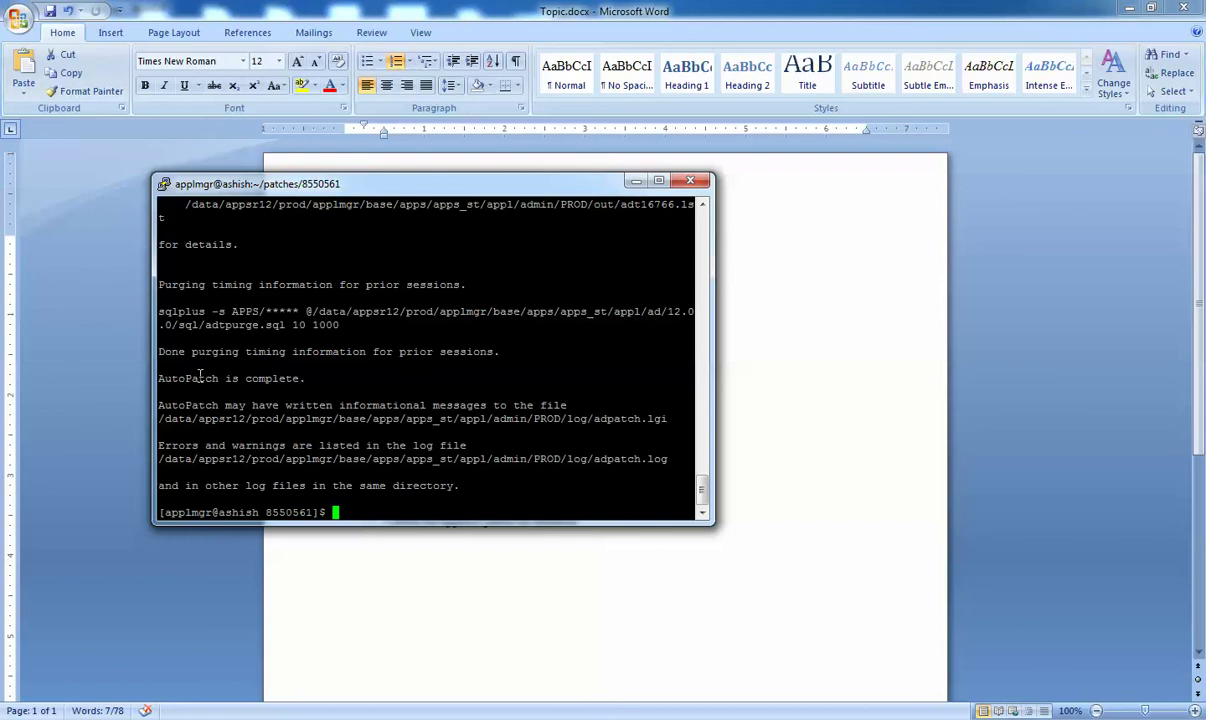
left_click_drag(160, 378, 127, 481)
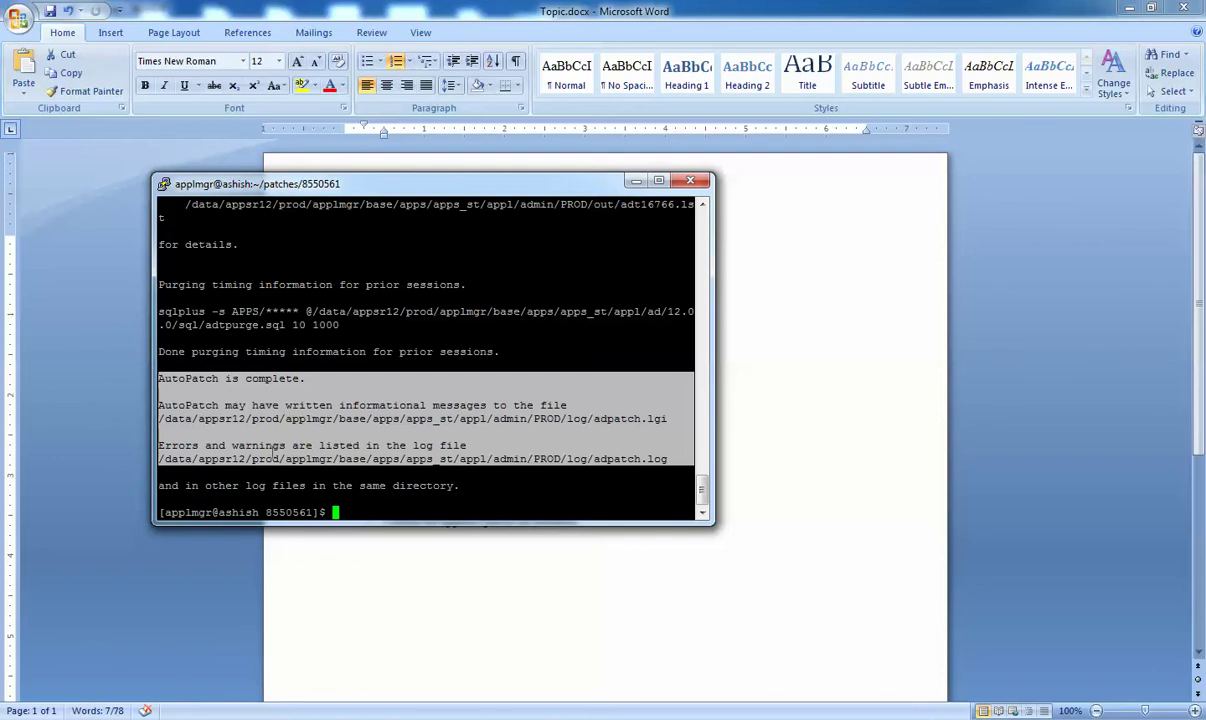
left_click(272, 452)
Step: Clear the terminal, check the Word agenda, and return to the PuTTY prompt
type("clear")
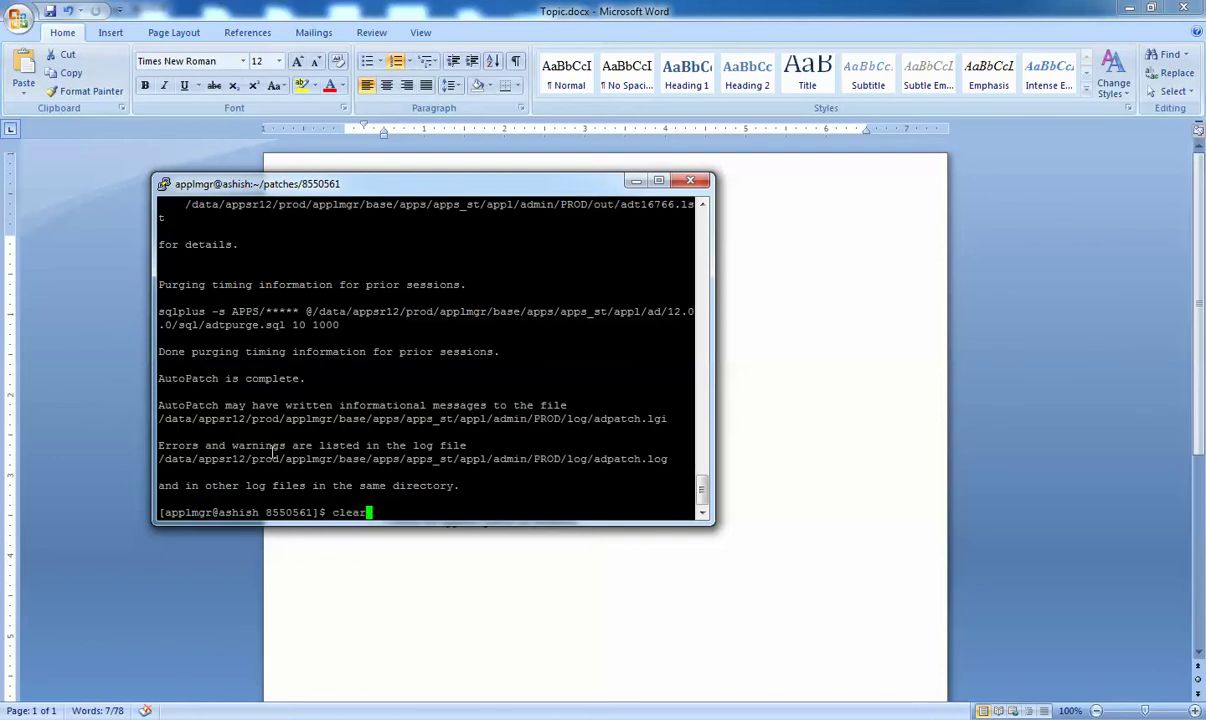
key("Return")
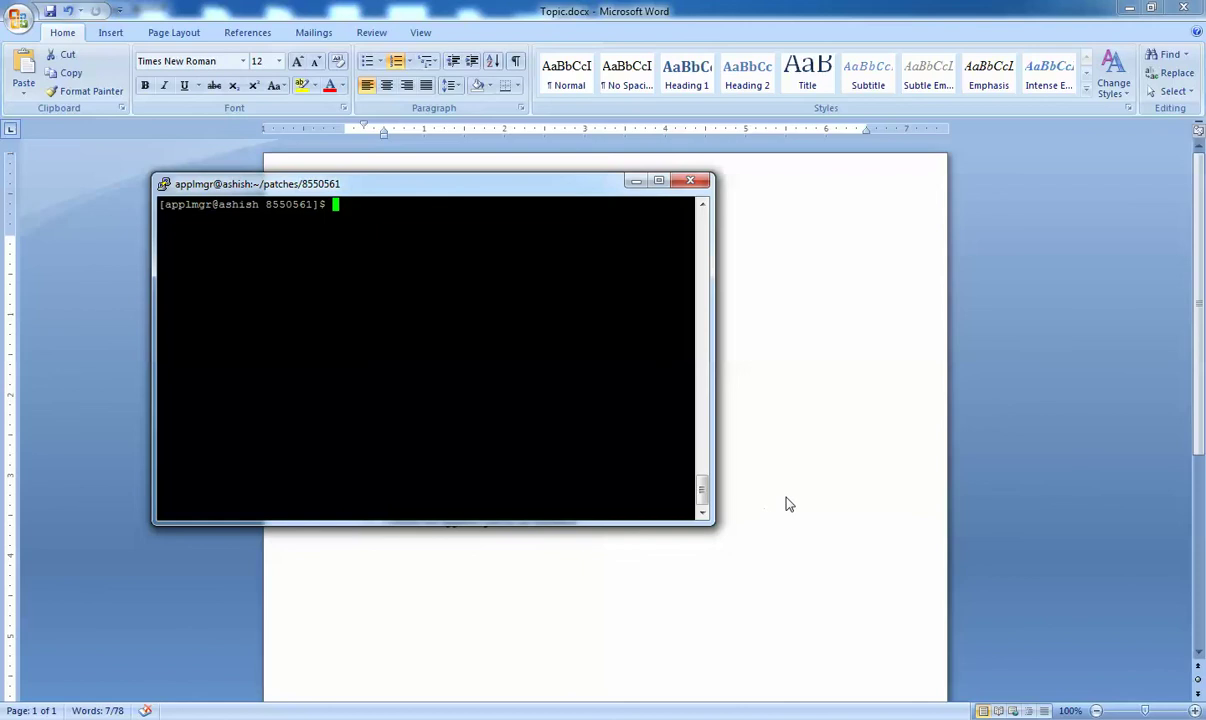
key("alt+Tab")
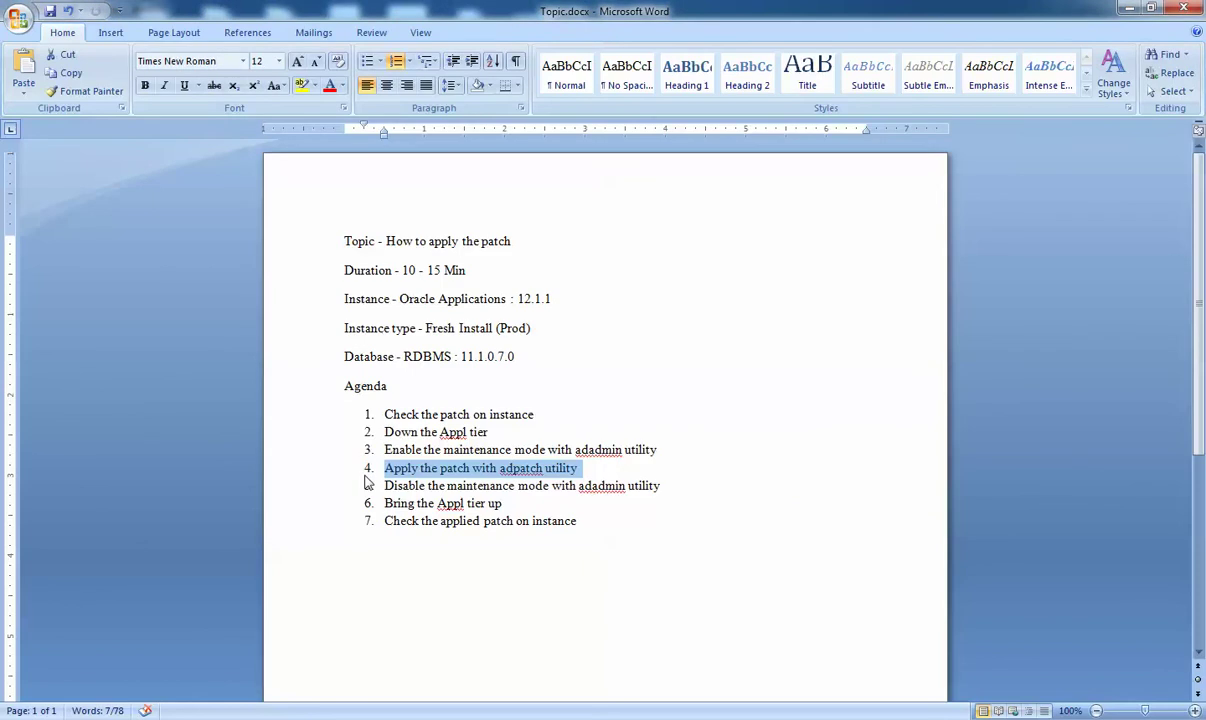
left_click(386, 467)
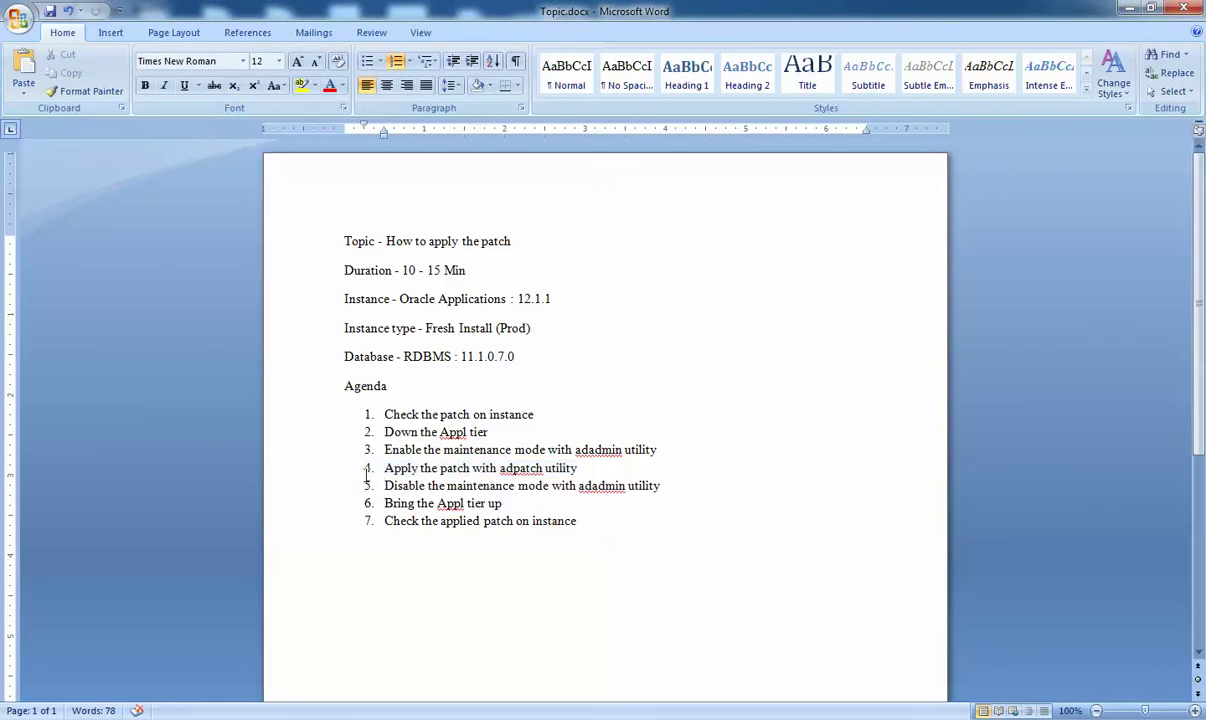
key("alt+Tab")
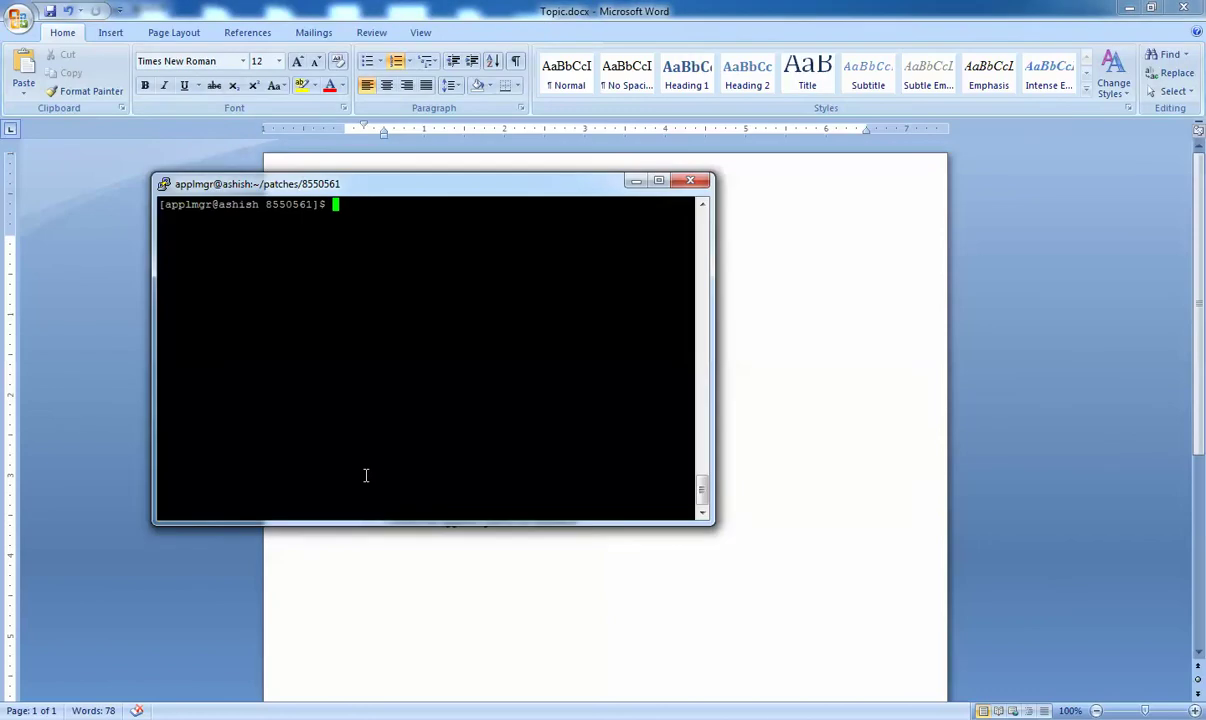